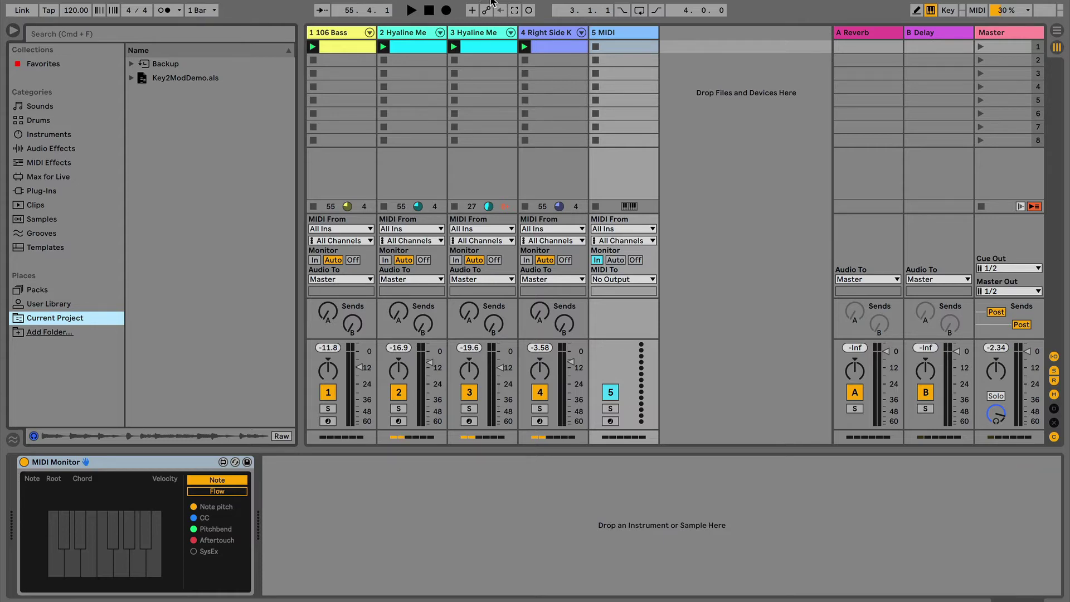
Switch to the browser window showing the key2mod index and download Key2Mod.zip
{"action": "key", "text": "ctrl+Up"}
{"action": "left_click", "coordinate": [359, 368]}
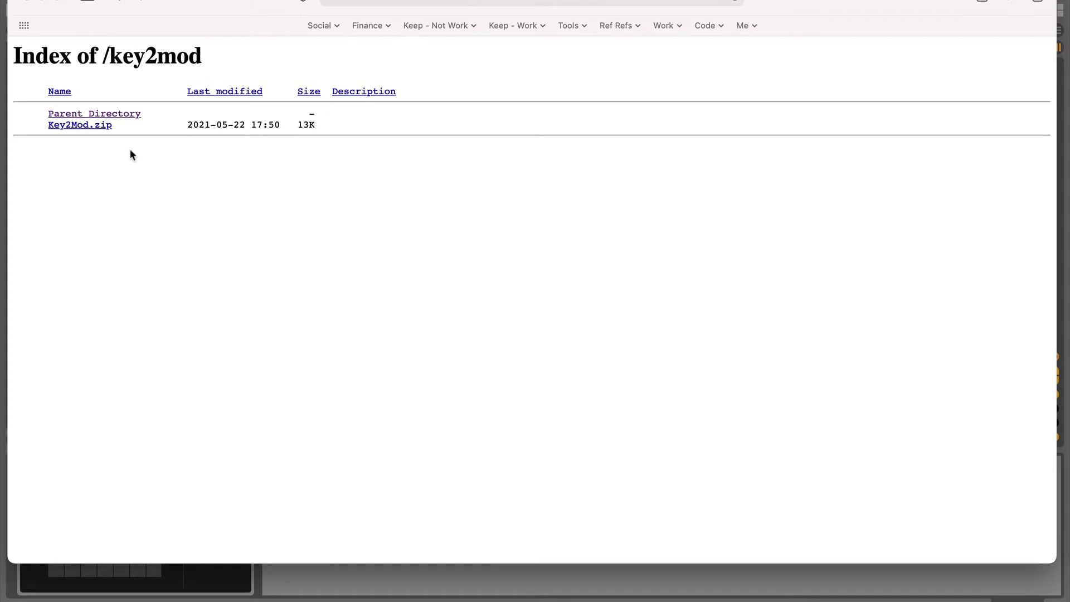
{"action": "right_click", "coordinate": [79, 126]}
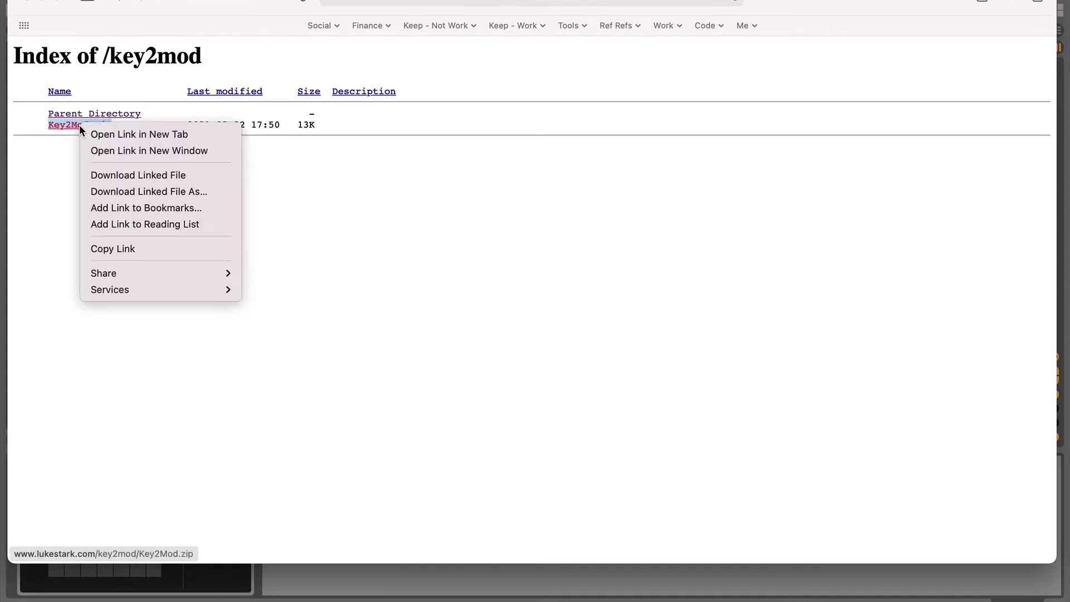
{"action": "left_click", "coordinate": [137, 176]}
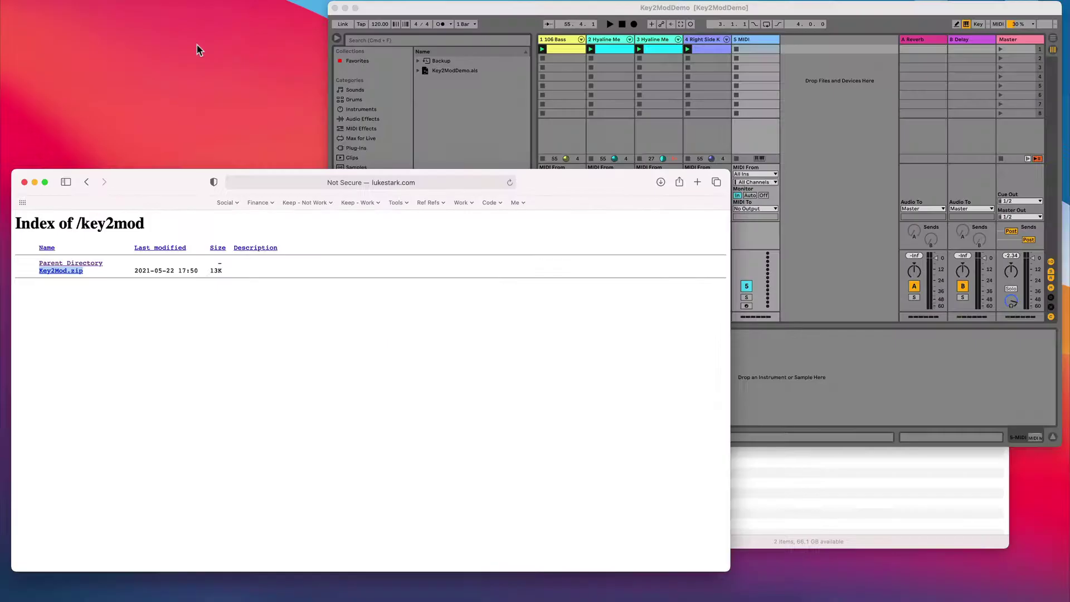
Extract Key2Mod.zip in Finder's Downloads folder and open the extracted Key2Mod folder
{"action": "key", "text": "alt+super+l"}
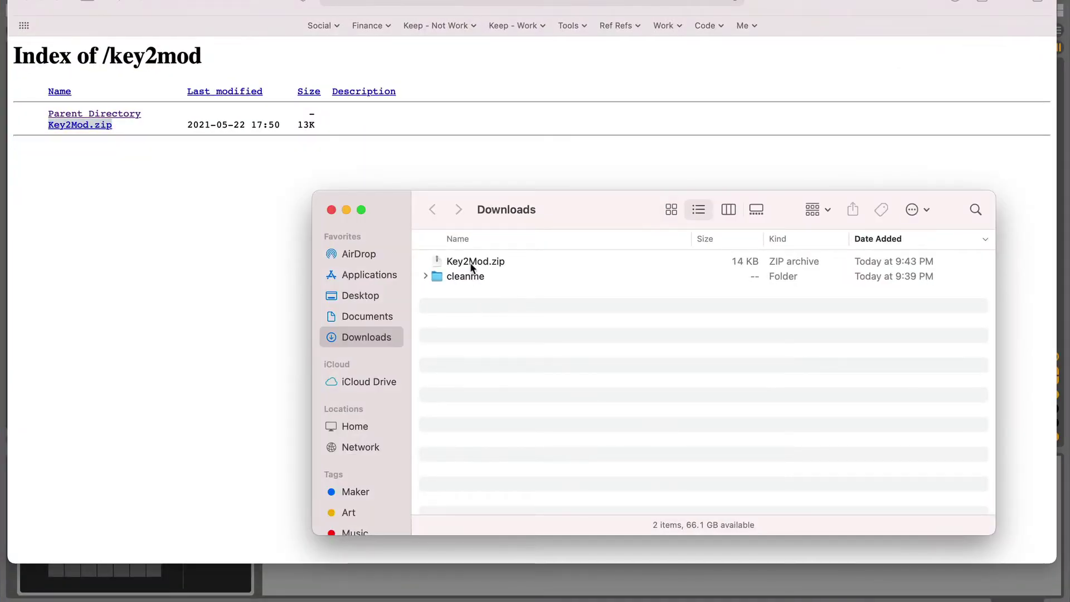
{"action": "double_click", "coordinate": [471, 262]}
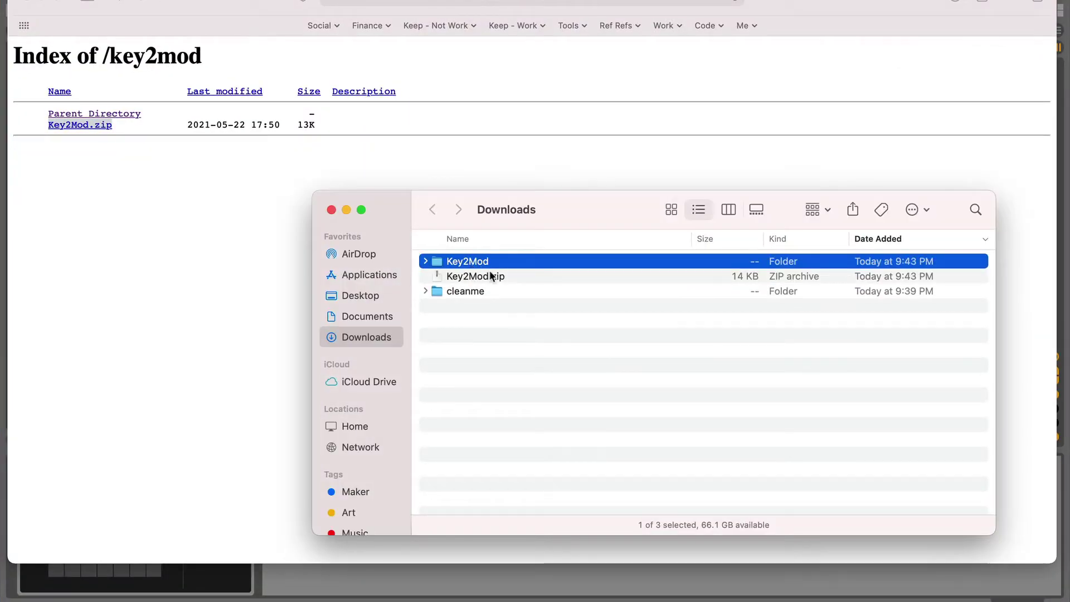
{"action": "double_click", "coordinate": [440, 263]}
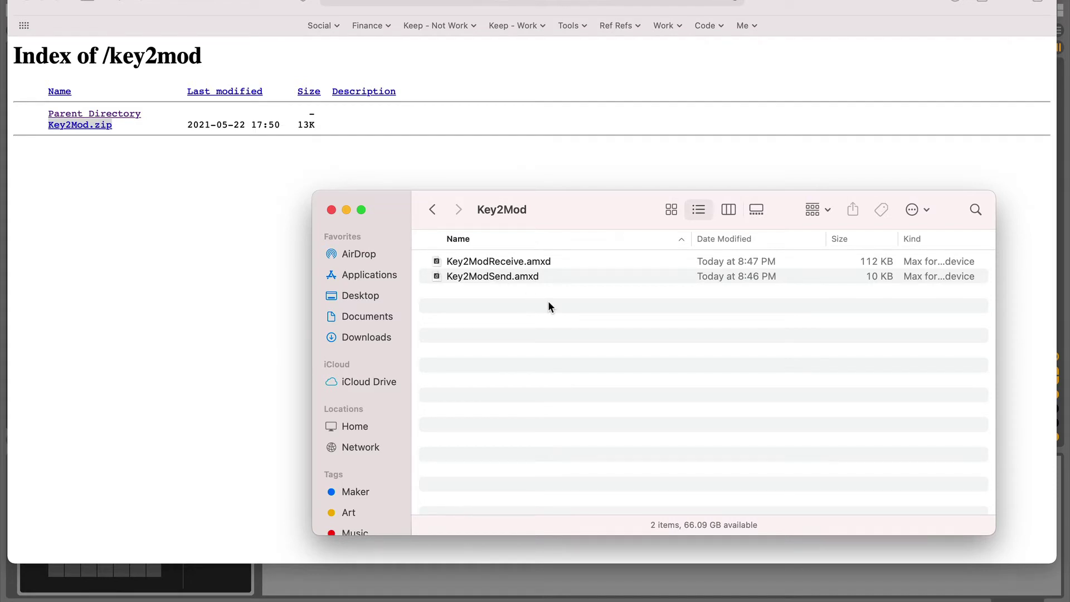
Copy Key2ModReceive.amxd and Key2ModSend.amxd from Finder into the Current Project folder in Ableton Live, closing the Finder window
{"action": "left_click", "coordinate": [405, 582]}
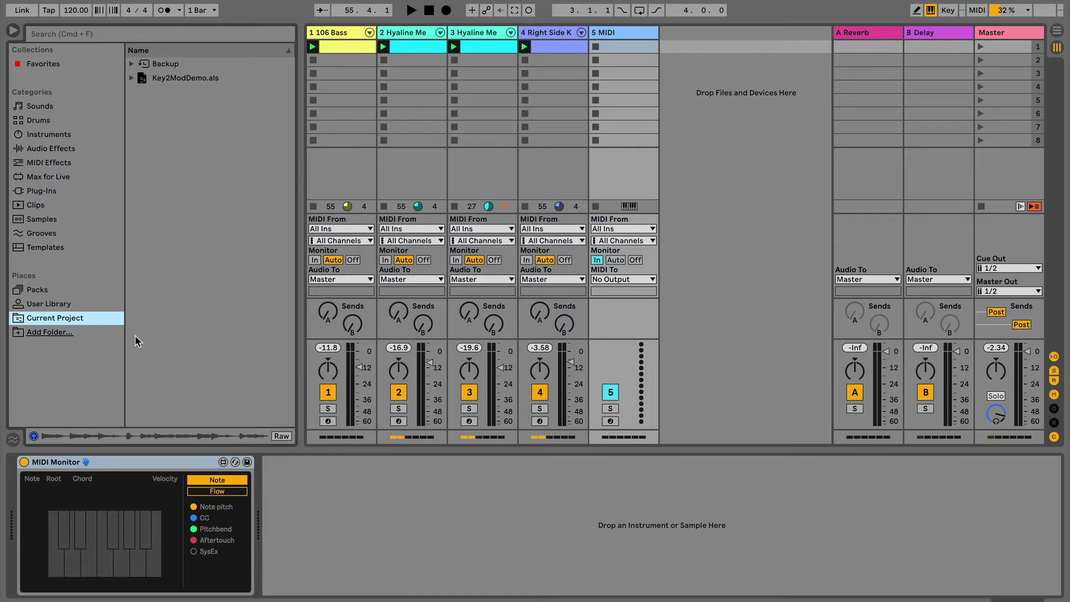
{"action": "left_click", "coordinate": [48, 306]}
{"action": "left_click", "coordinate": [61, 317]}
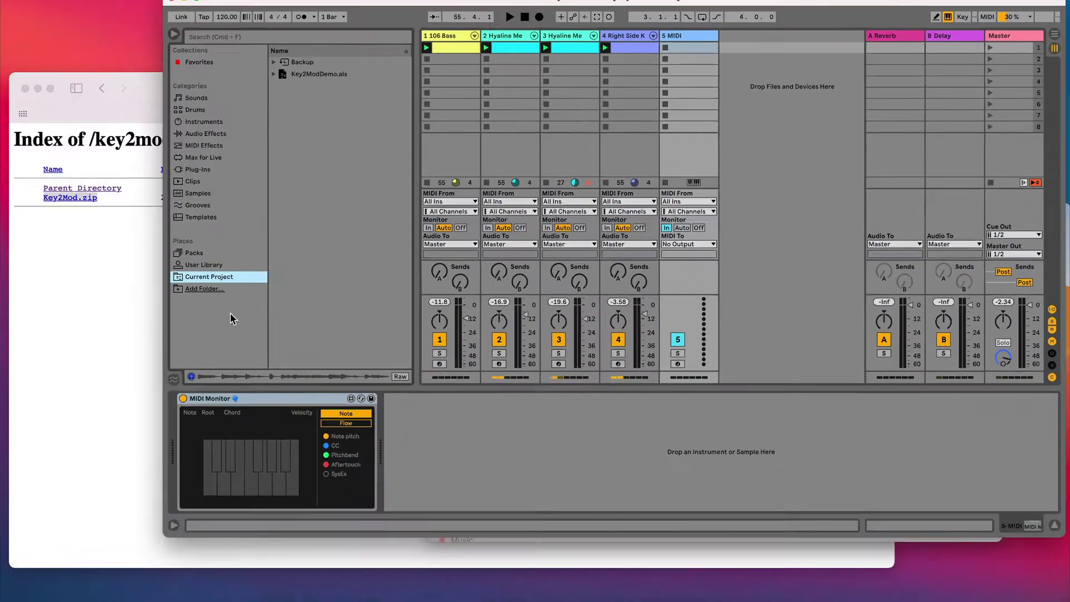
{"action": "key", "text": "ctrl+Up"}
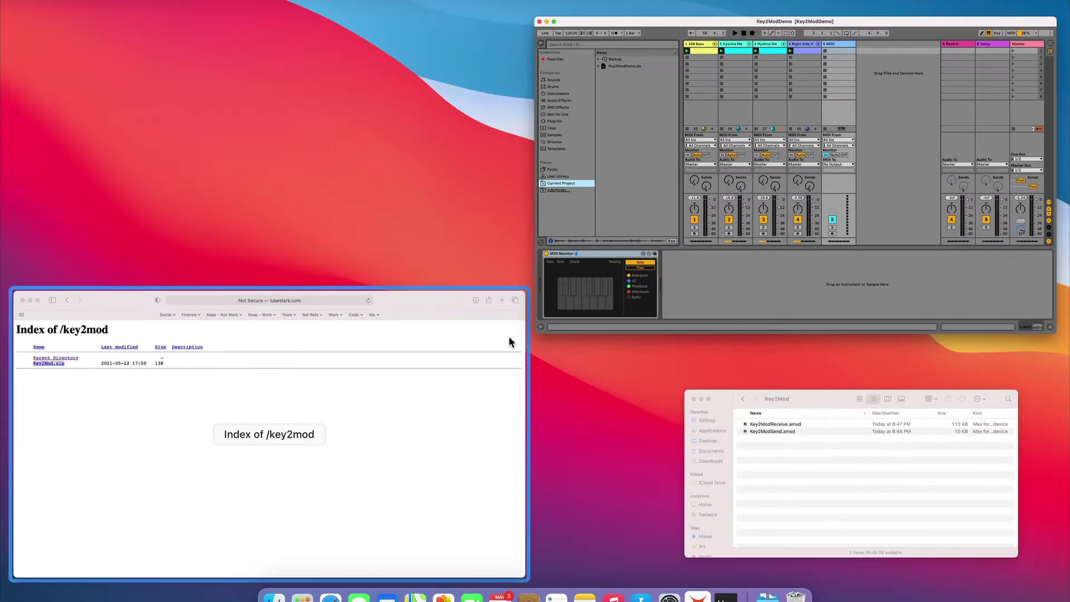
{"action": "left_click", "coordinate": [787, 471]}
{"action": "left_click_drag", "start_coordinate": [492, 293], "coordinate": [172, 246]}
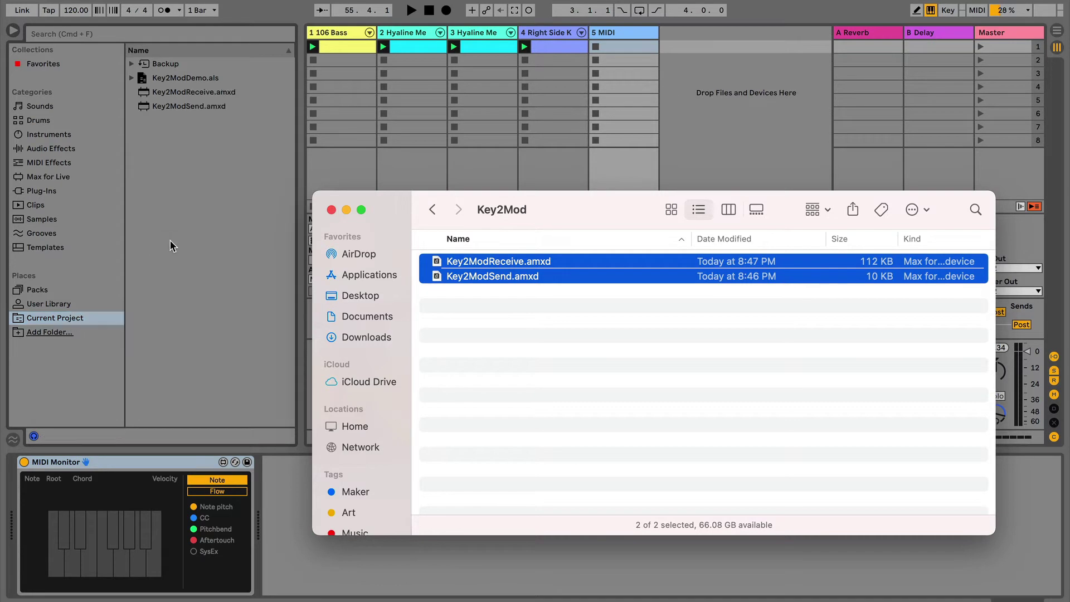
{"action": "left_click", "coordinate": [330, 210]}
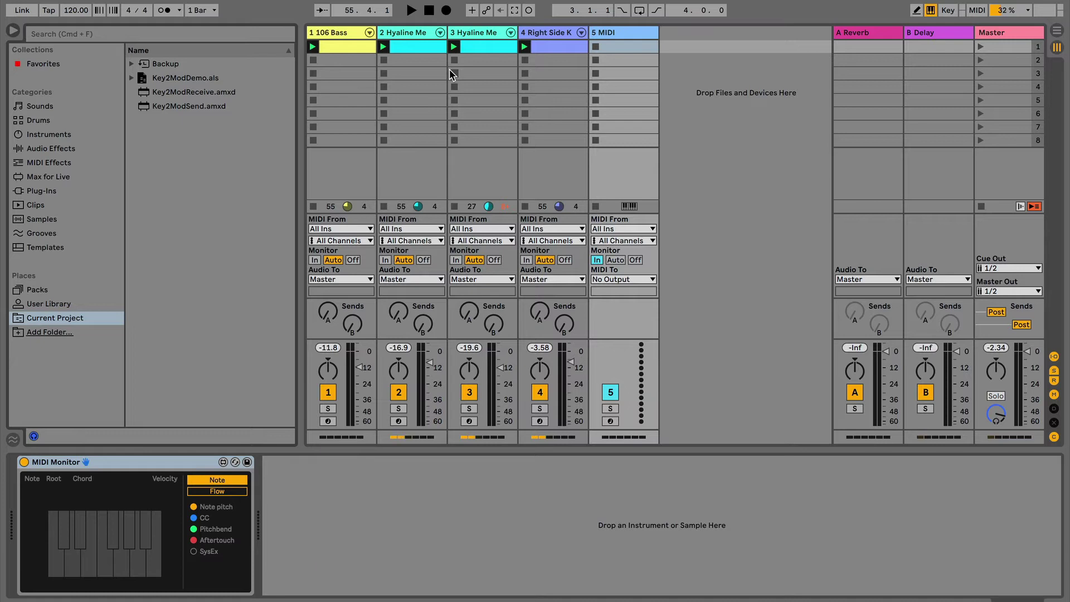
Play the set from the beginning and look through the MIDI clips on the first four tracks
{"action": "left_click", "coordinate": [429, 10]}
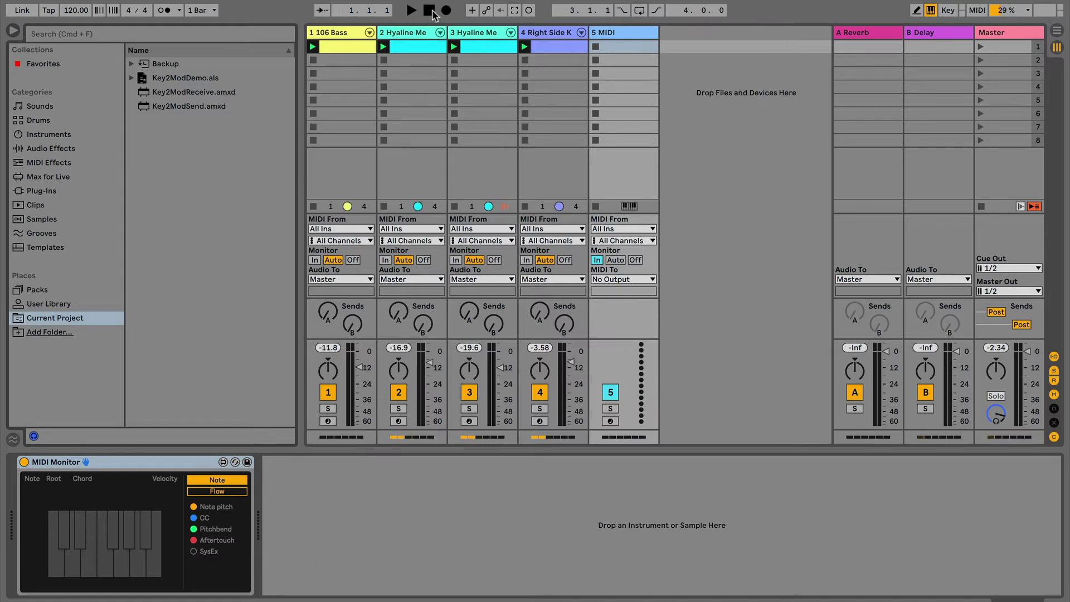
{"action": "left_click", "coordinate": [411, 12]}
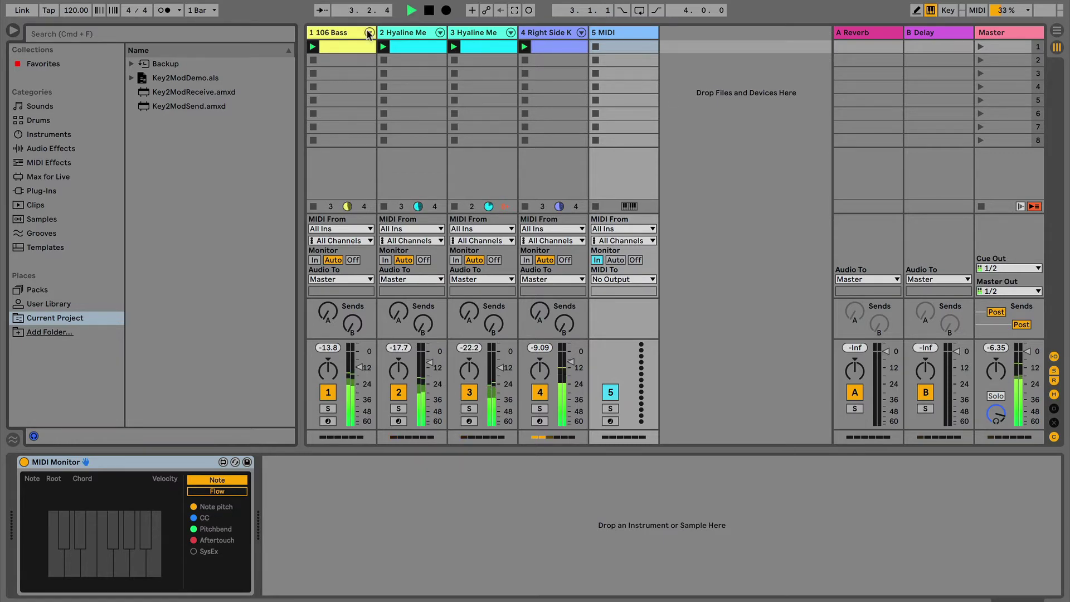
{"action": "left_click", "coordinate": [339, 33]}
{"action": "double_click", "coordinate": [338, 48]}
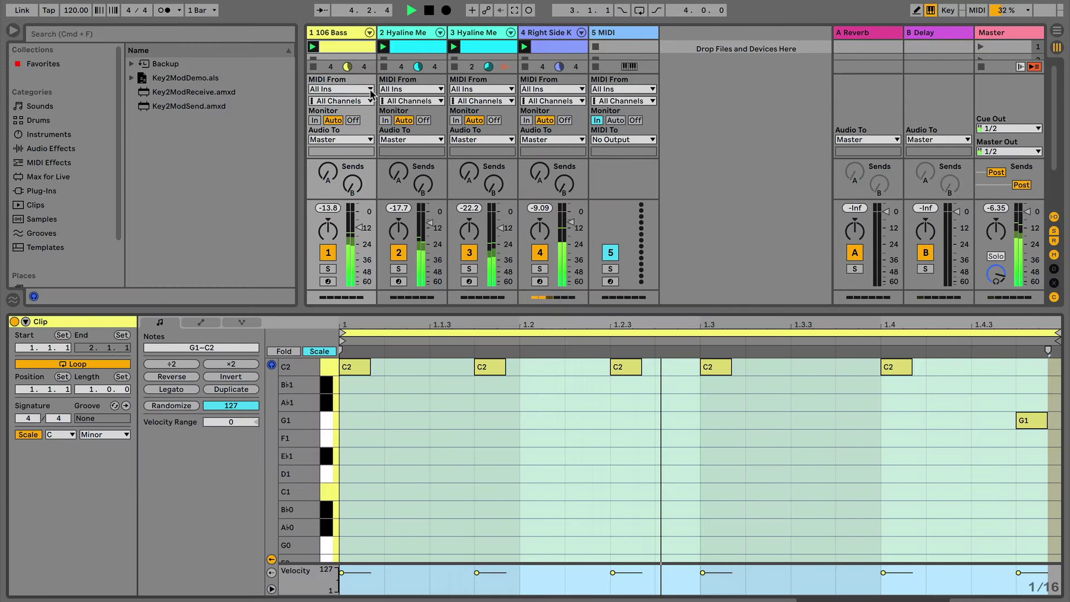
{"action": "left_click", "coordinate": [414, 48]}
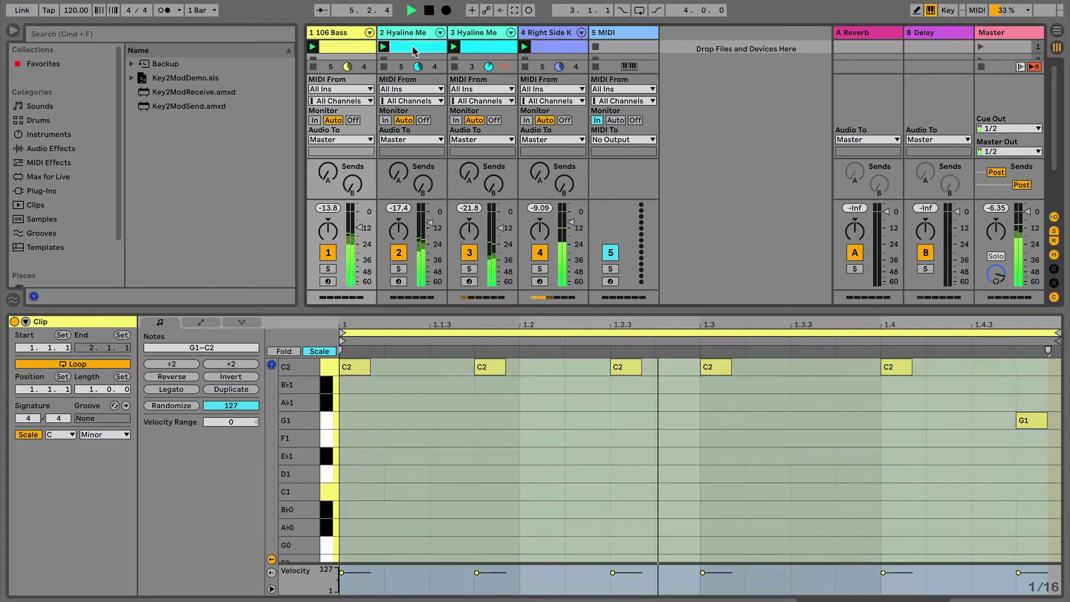
{"action": "left_click", "coordinate": [482, 49]}
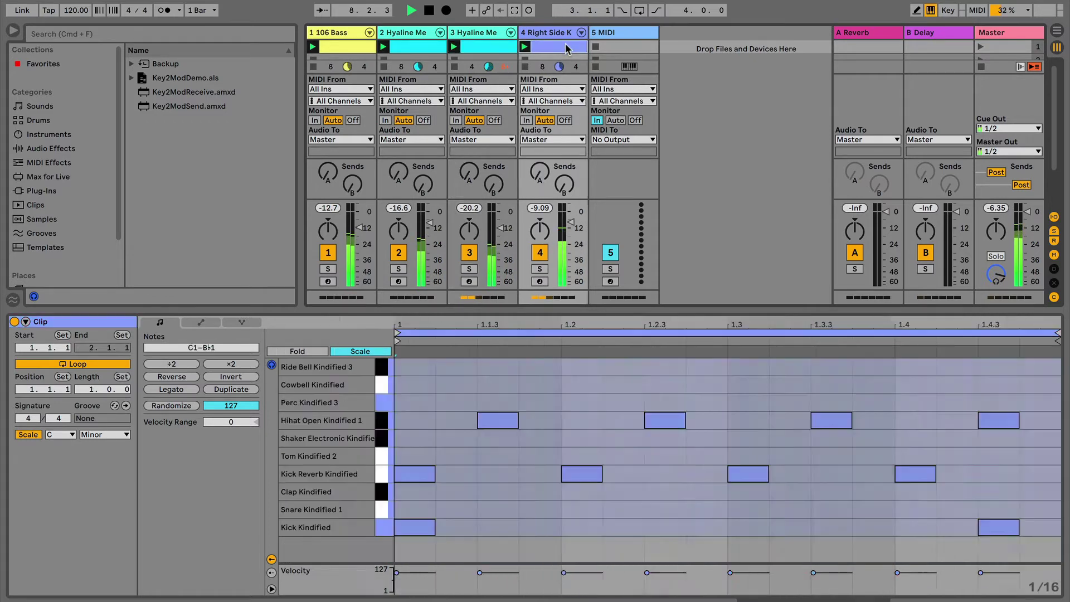
{"action": "left_click", "coordinate": [518, 48]}
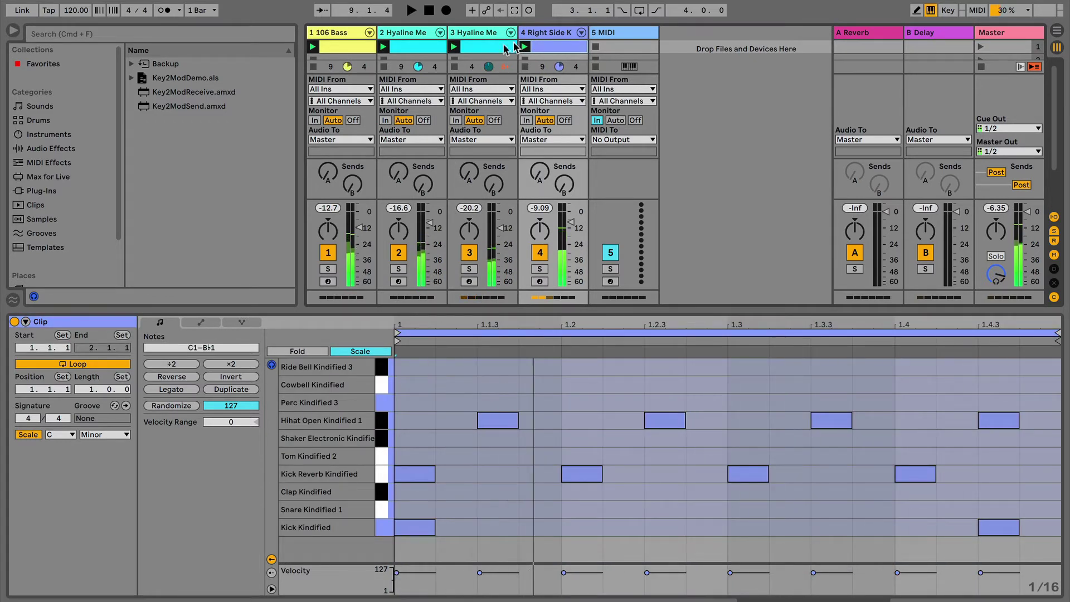
Examine the Pitch and Minor scale devices at the start of the device chains on tracks 1, 2 and 3
{"action": "left_click", "coordinate": [429, 52]}
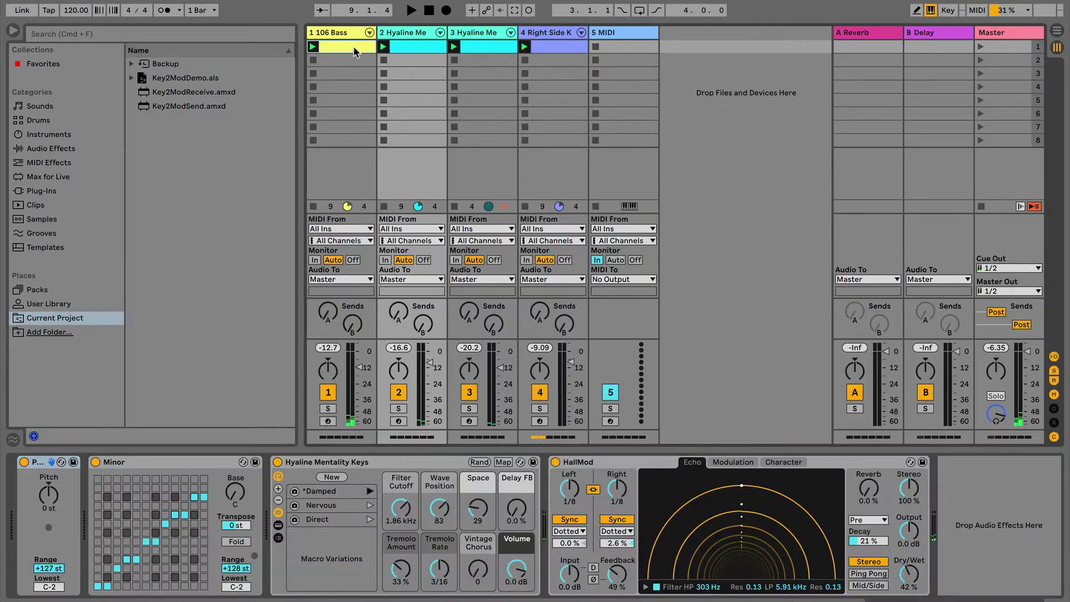
{"action": "left_click", "coordinate": [353, 49]}
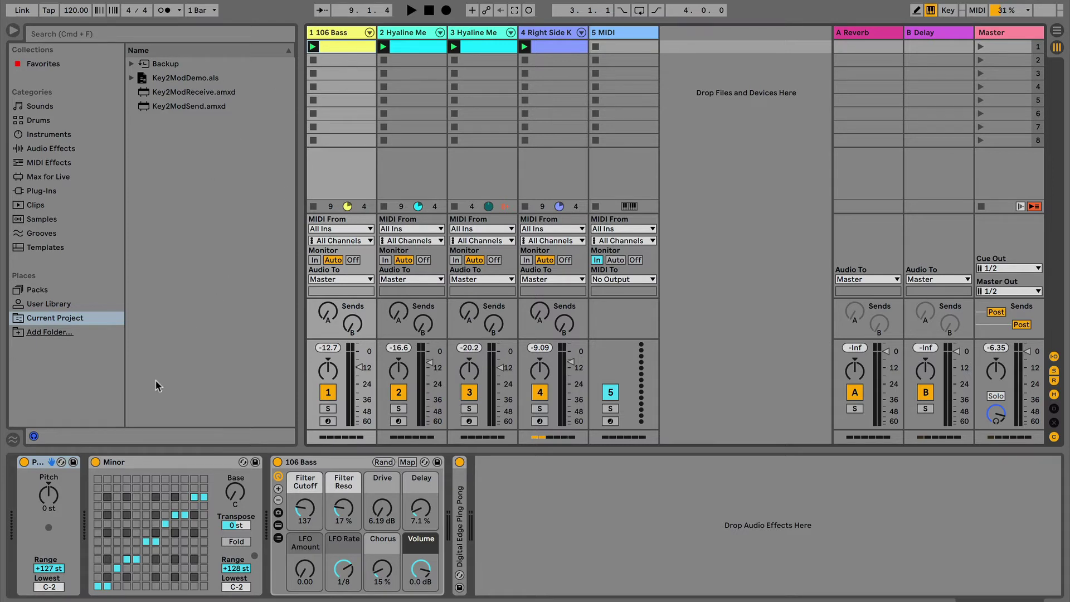
{"action": "left_click", "coordinate": [40, 464]}
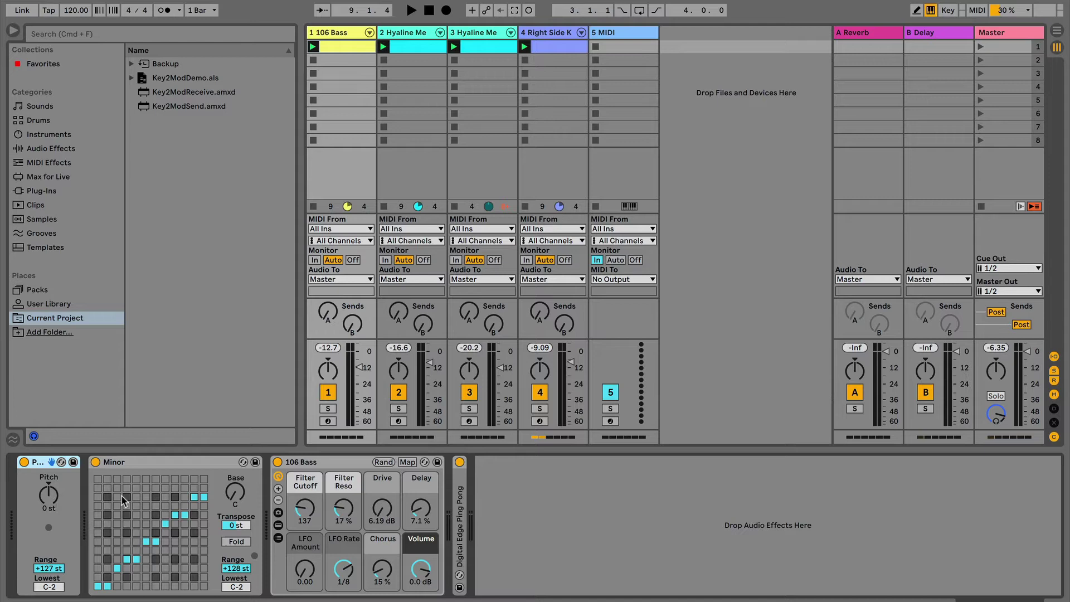
{"action": "left_click", "coordinate": [149, 466]}
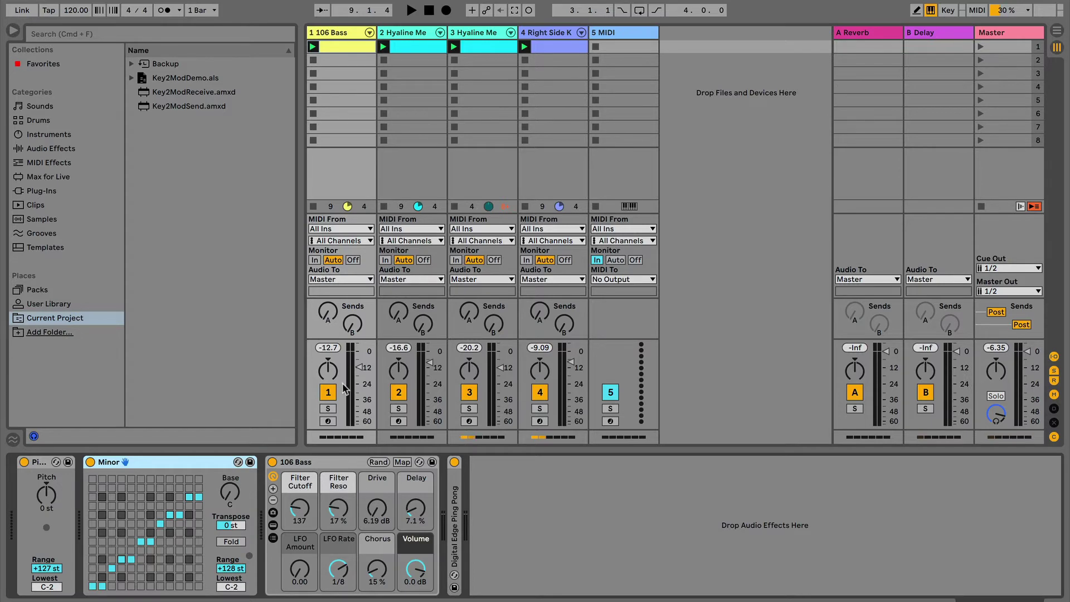
{"action": "left_click", "coordinate": [410, 34]}
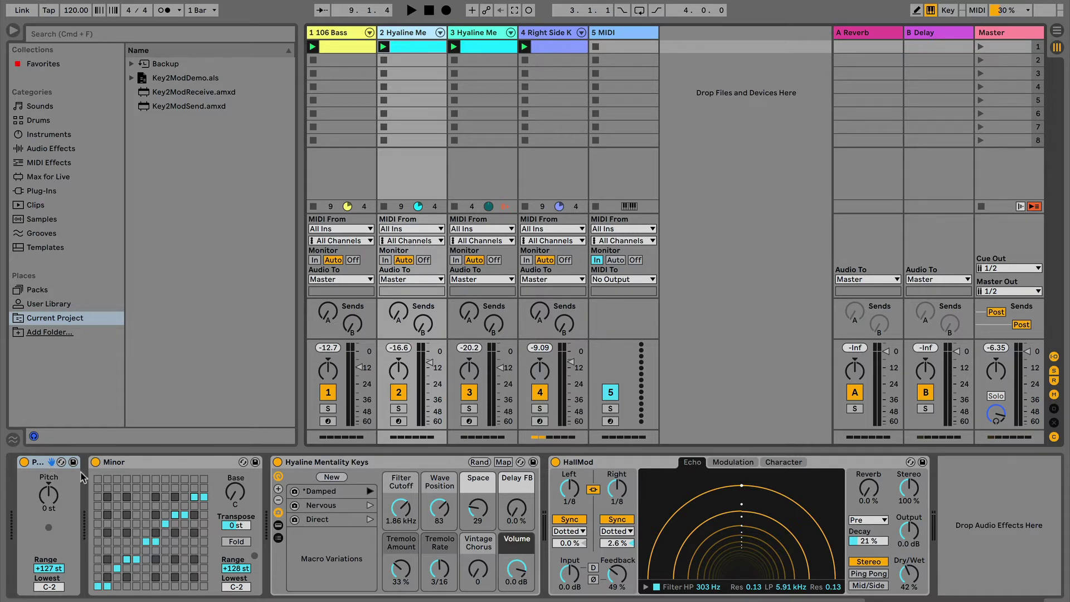
{"action": "left_click", "coordinate": [139, 467]}
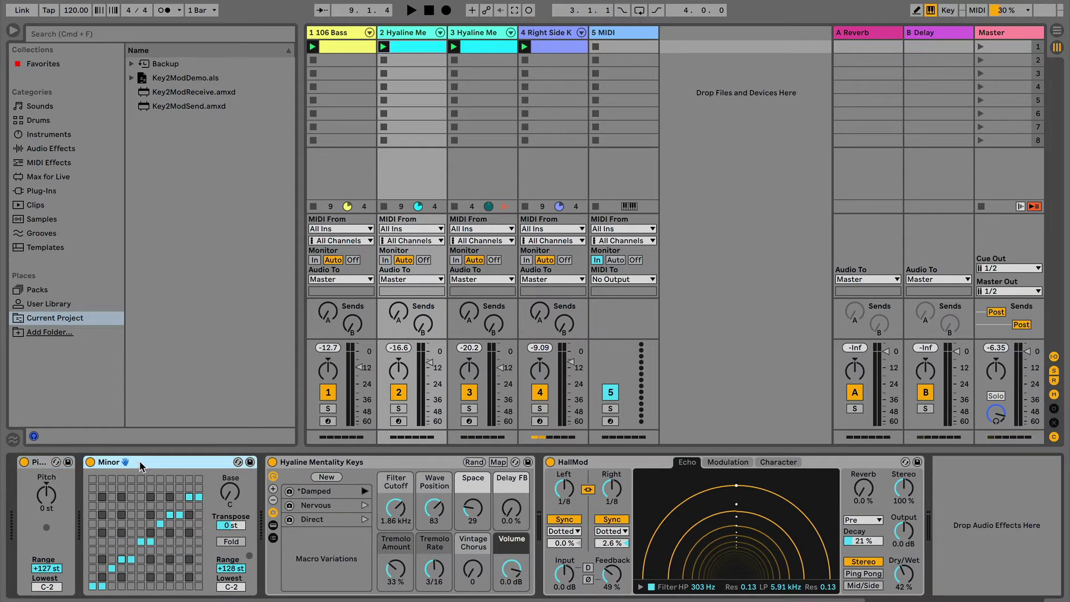
{"action": "left_click", "coordinate": [463, 32]}
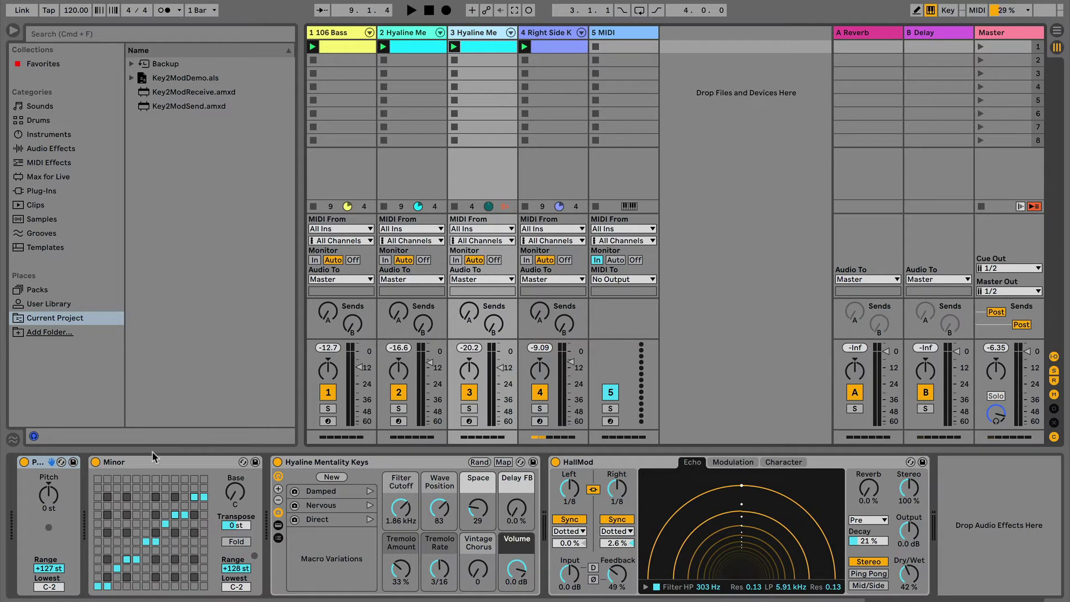
{"action": "left_click", "coordinate": [156, 466]}
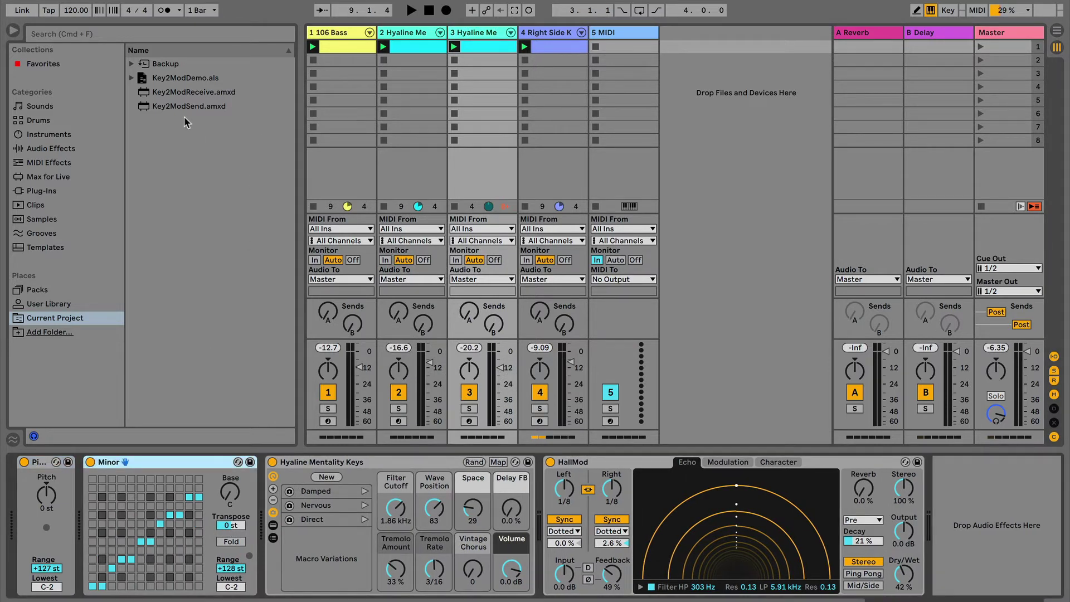
Add the Key2ModReceive device before the Pitch device on both Hyaline tracks and the 106 Bass track
{"action": "left_click", "coordinate": [186, 98]}
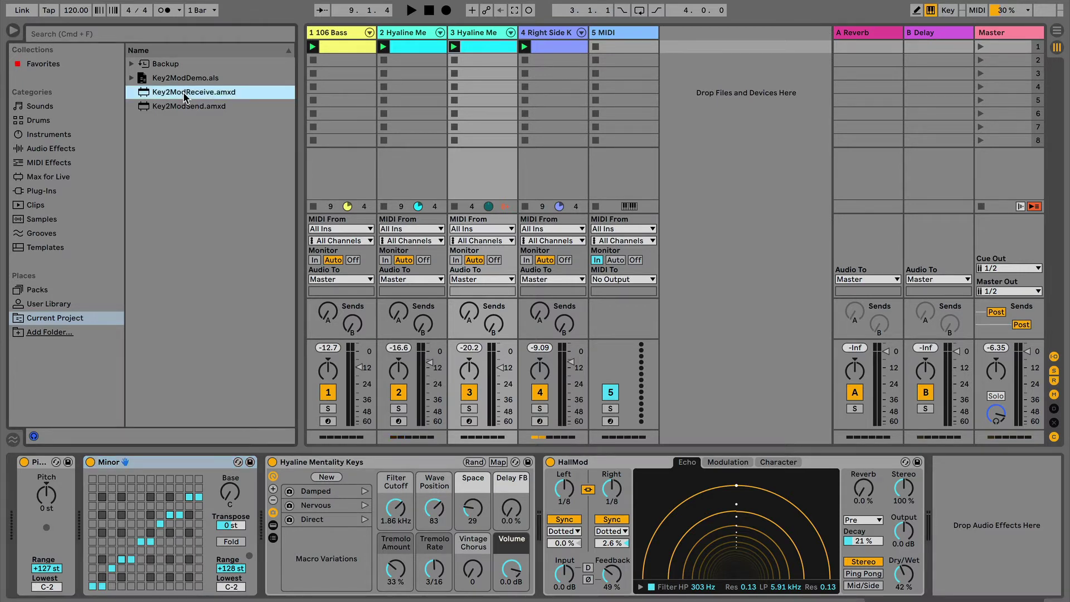
{"action": "mouse_move", "coordinate": [184, 95]}
{"action": "left_mouse_down"}
{"action": "mouse_move", "coordinate": [172, 195]}
{"action": "mouse_move", "coordinate": [61, 485]}
{"action": "mouse_move", "coordinate": [25, 502]}
{"action": "left_mouse_up"}
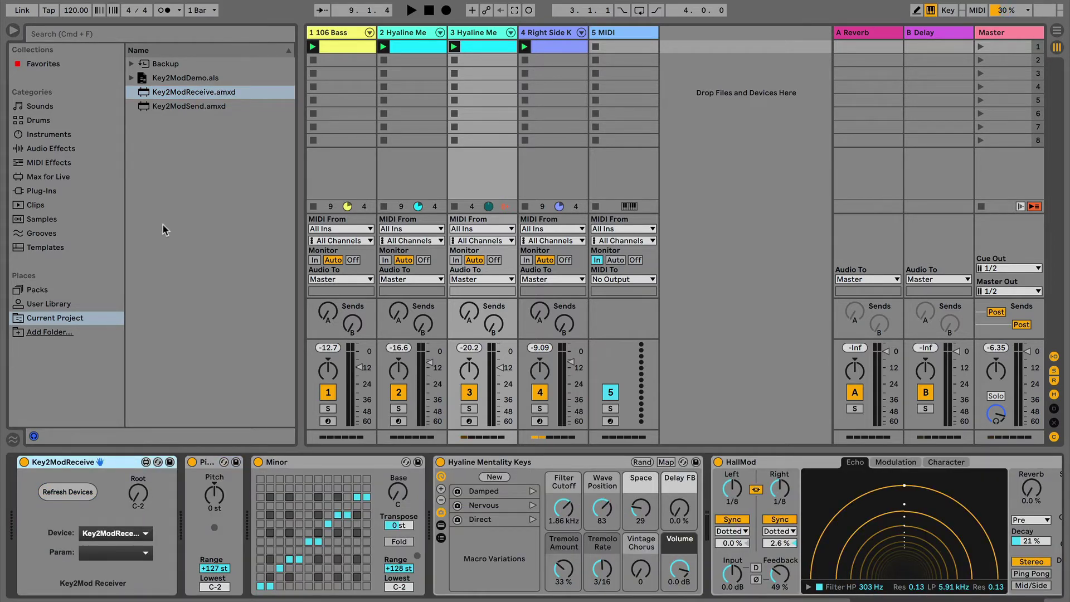
{"action": "left_click", "coordinate": [412, 35]}
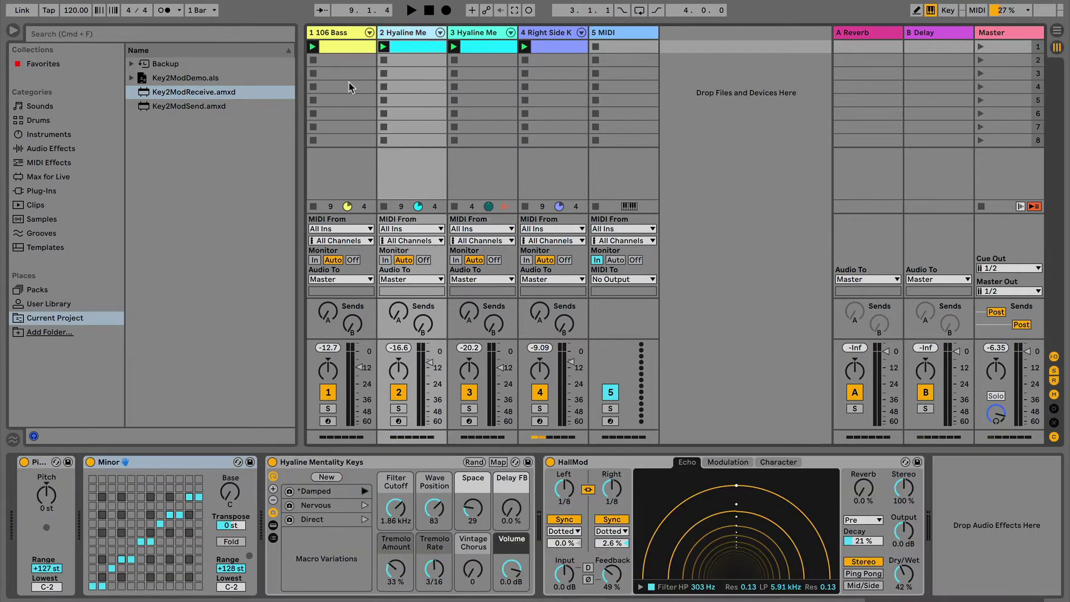
{"action": "mouse_move", "coordinate": [184, 92]}
{"action": "left_mouse_down"}
{"action": "mouse_move", "coordinate": [176, 311]}
{"action": "mouse_move", "coordinate": [72, 472]}
{"action": "mouse_move", "coordinate": [19, 489]}
{"action": "left_mouse_up"}
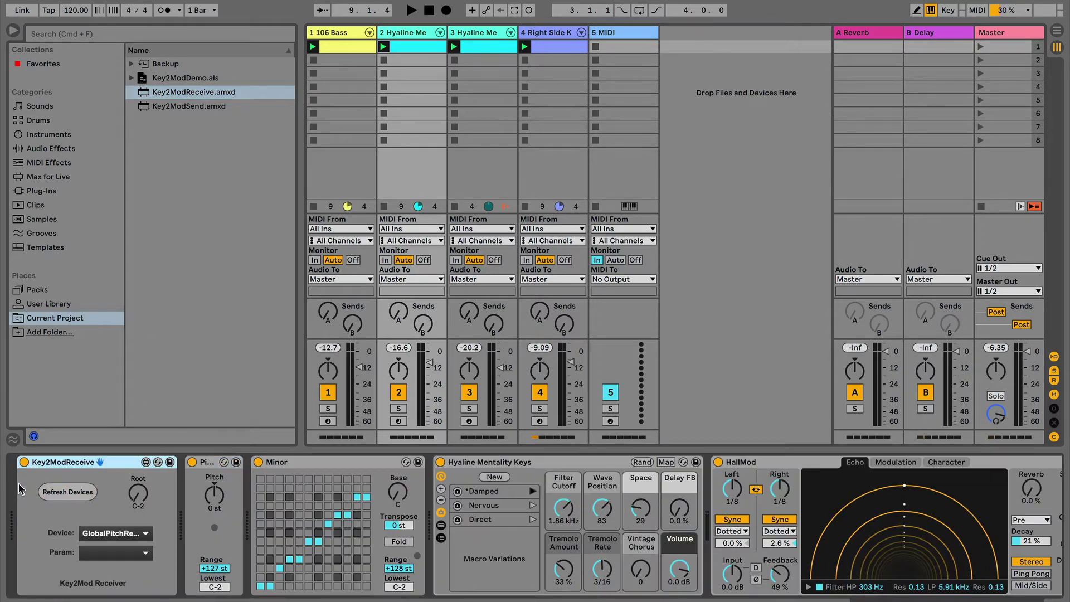
{"action": "left_click", "coordinate": [345, 33]}
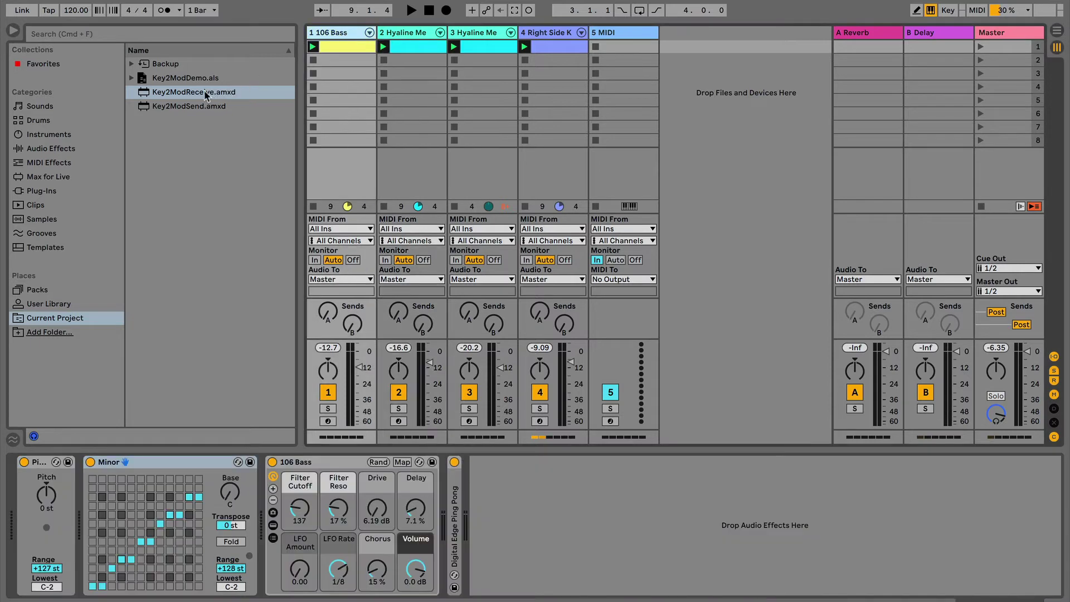
{"action": "left_click_drag", "start_coordinate": [204, 90], "coordinate": [18, 503]}
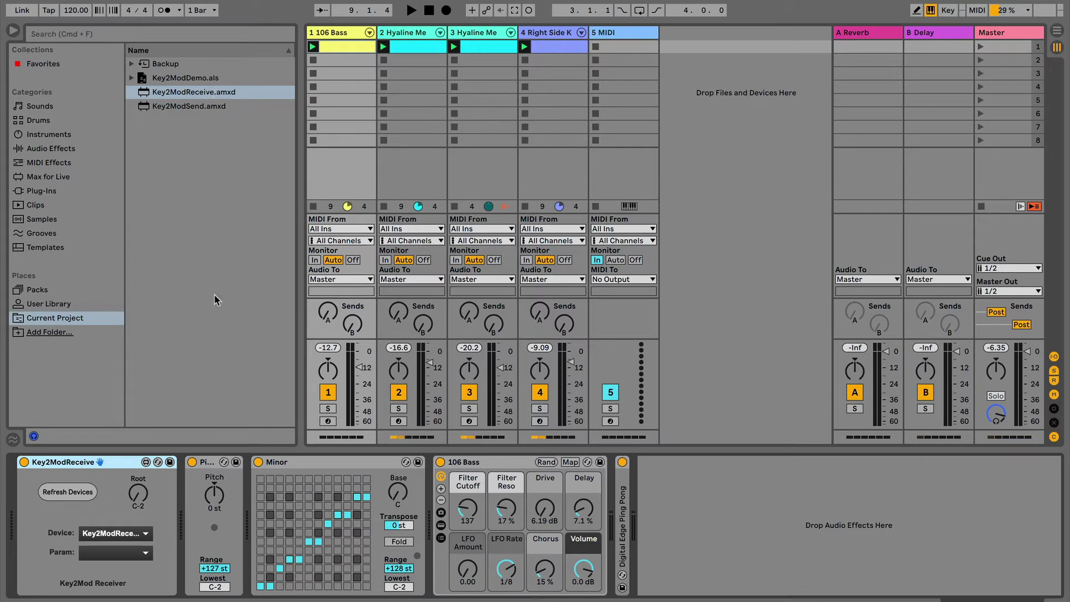
Refresh the device list of the 106 Bass track's receiver and assign it to the Pitch parameter of the Pitch device
{"action": "left_click", "coordinate": [66, 491]}
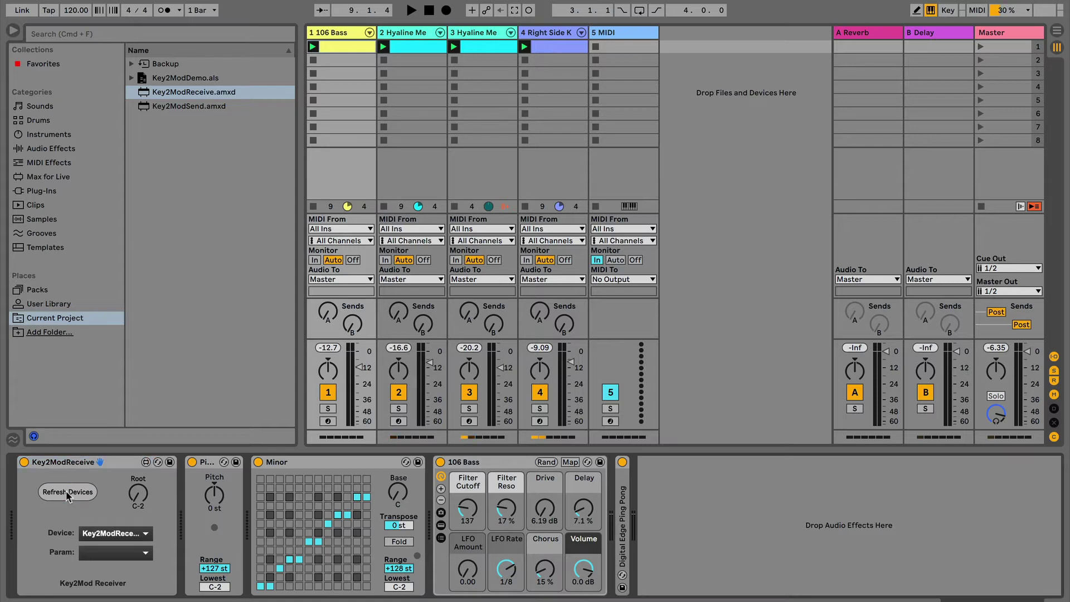
{"action": "left_click", "coordinate": [128, 536]}
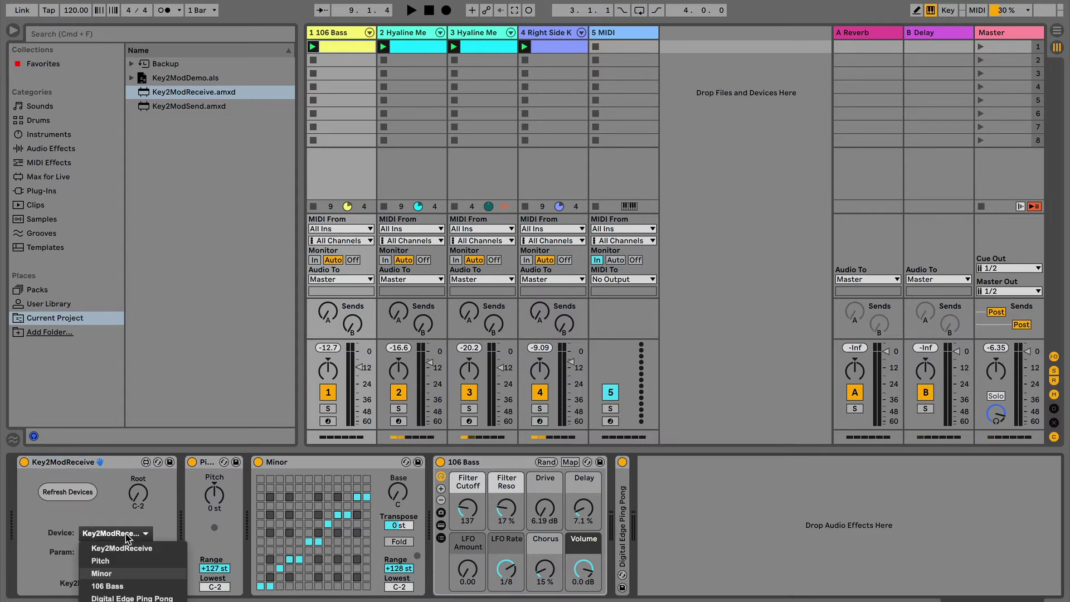
{"action": "left_click", "coordinate": [116, 562]}
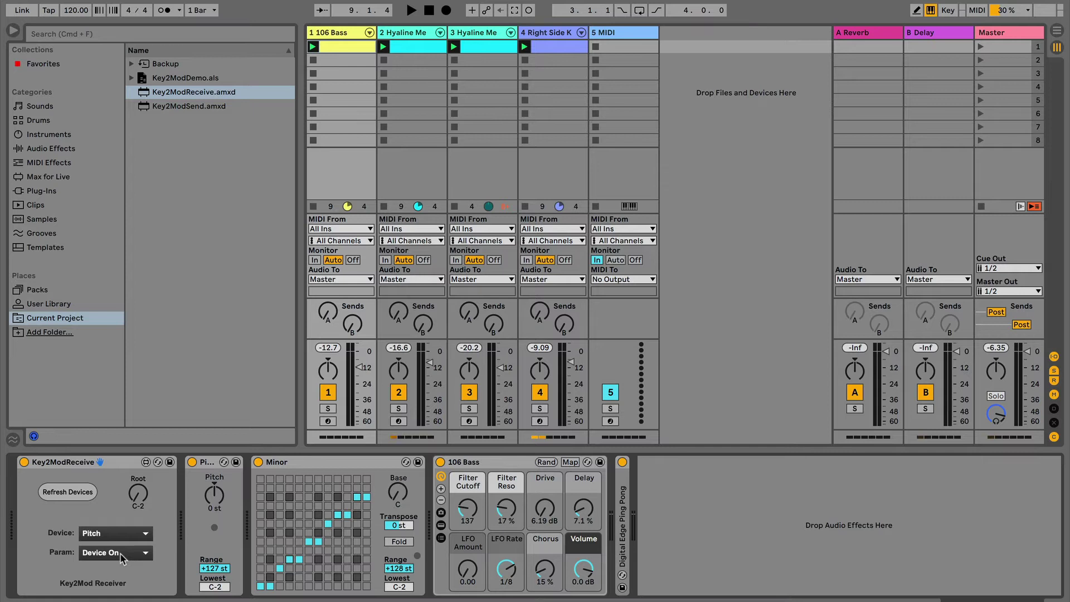
{"action": "left_click", "coordinate": [121, 555]}
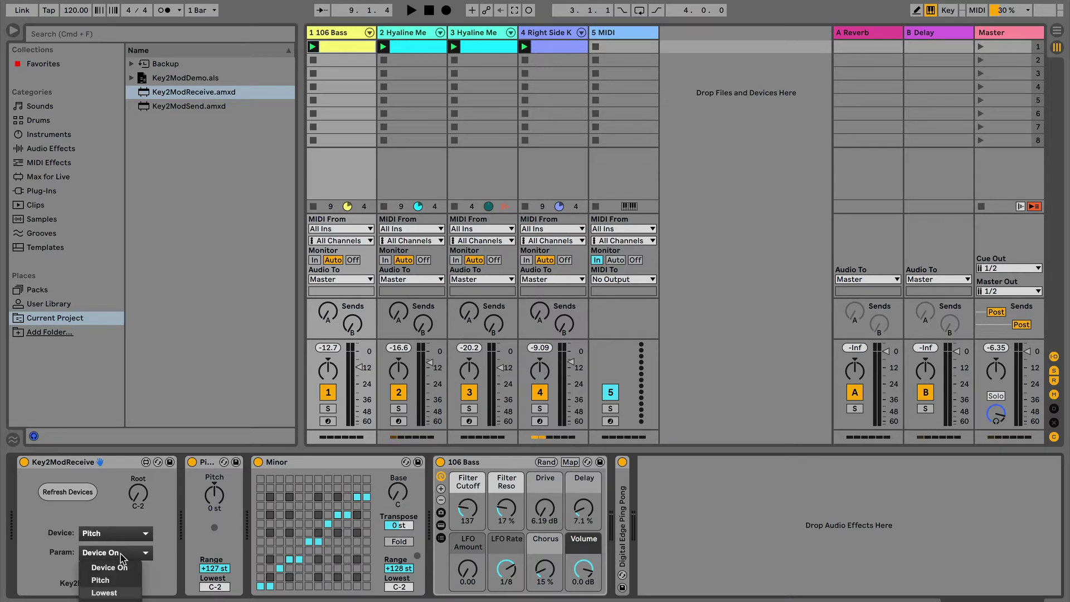
{"action": "left_click", "coordinate": [101, 580]}
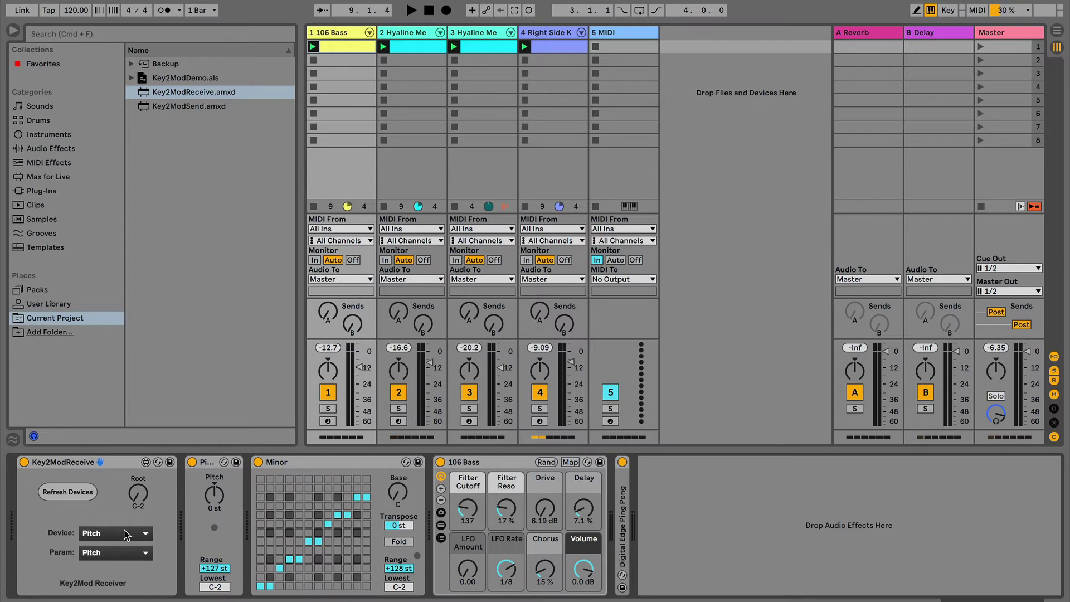
Assign the Key2ModReceive device on track 2 (Hyaline) to the Pitch parameter of its Pitch device
{"action": "left_click", "coordinate": [399, 33]}
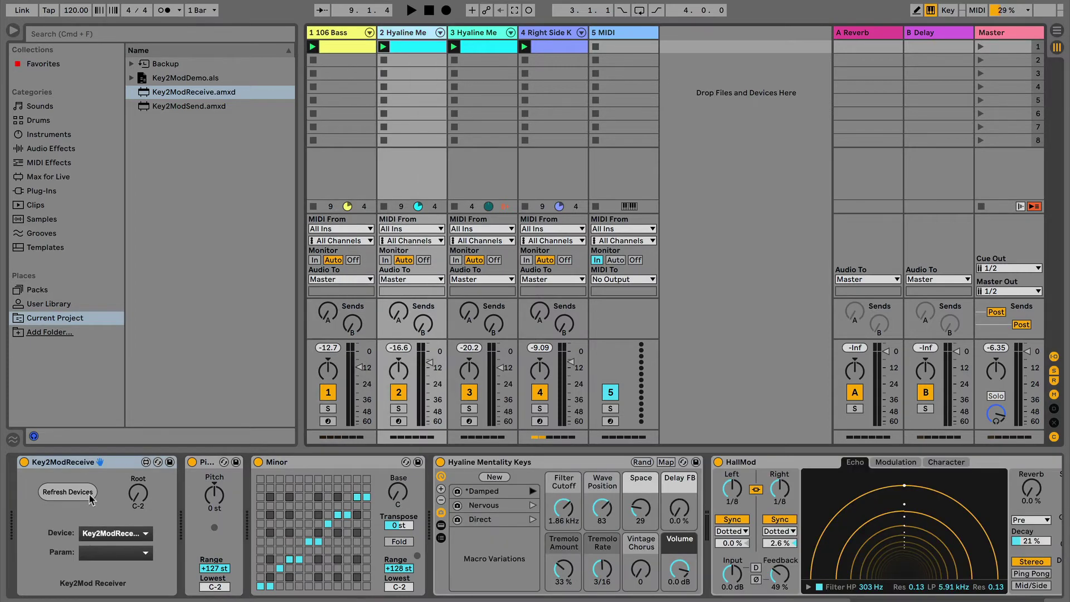
{"action": "left_click", "coordinate": [111, 534]}
{"action": "left_click", "coordinate": [109, 561]}
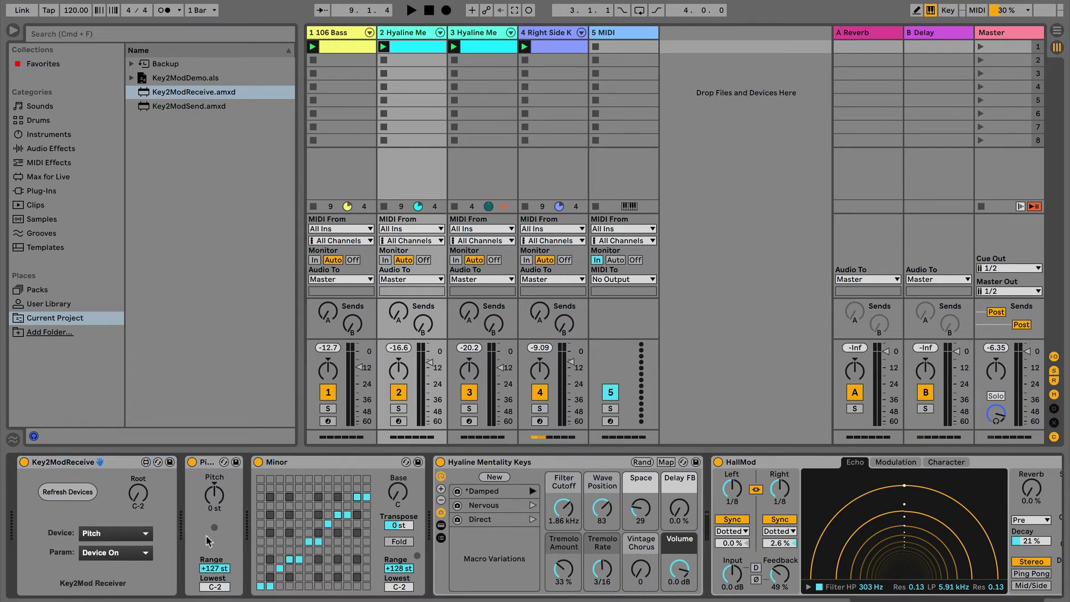
{"action": "left_click", "coordinate": [109, 553]}
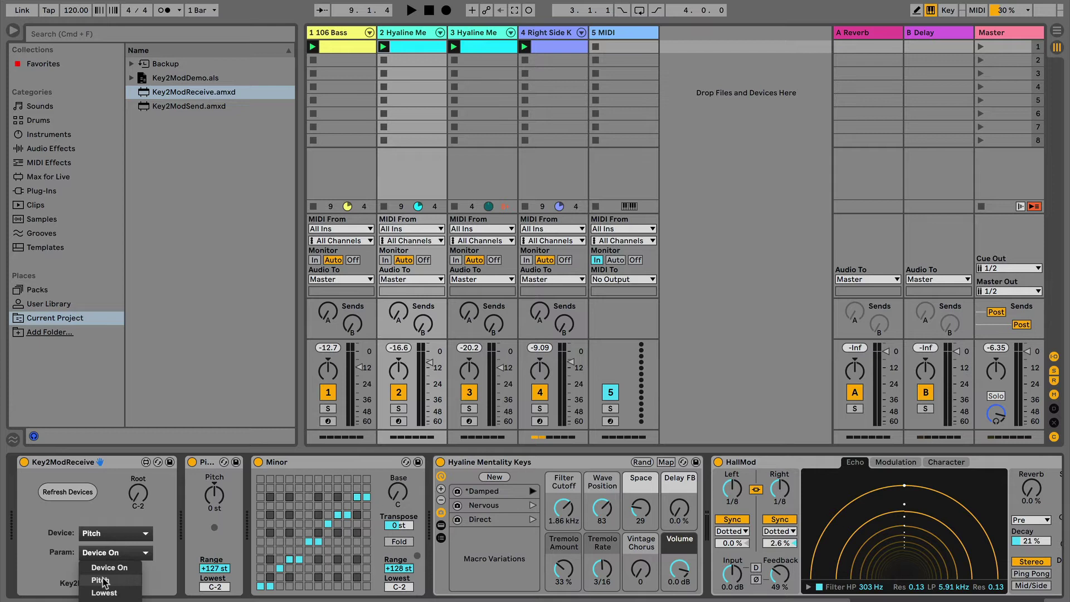
{"action": "left_click", "coordinate": [102, 576]}
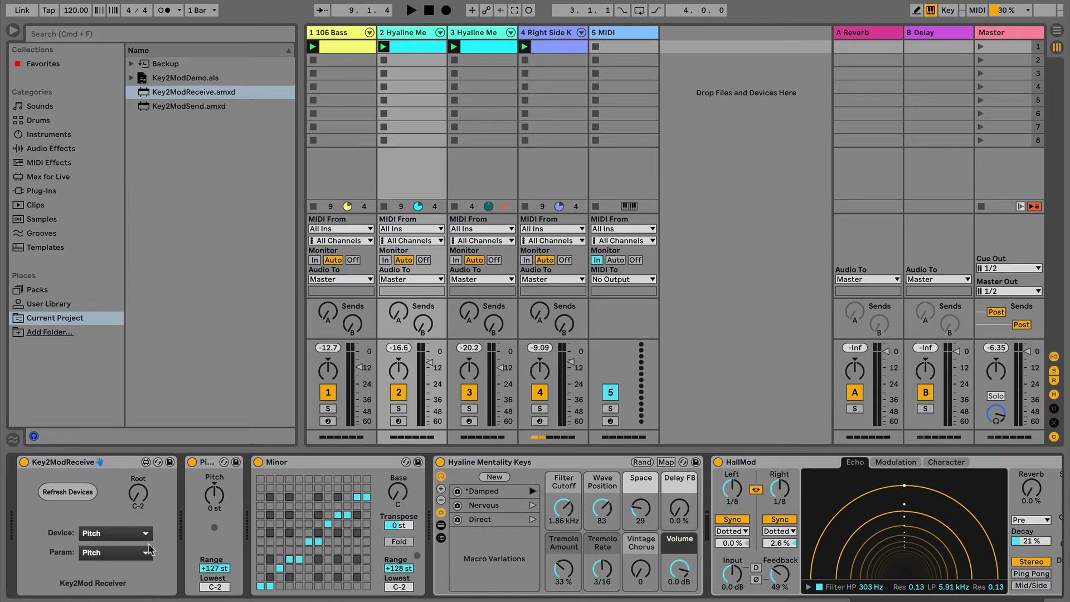
Refresh the receiver's device list on track 3 (Hyaline) and assign it to the Pitch device's Pitch parameter
{"action": "left_click", "coordinate": [474, 37]}
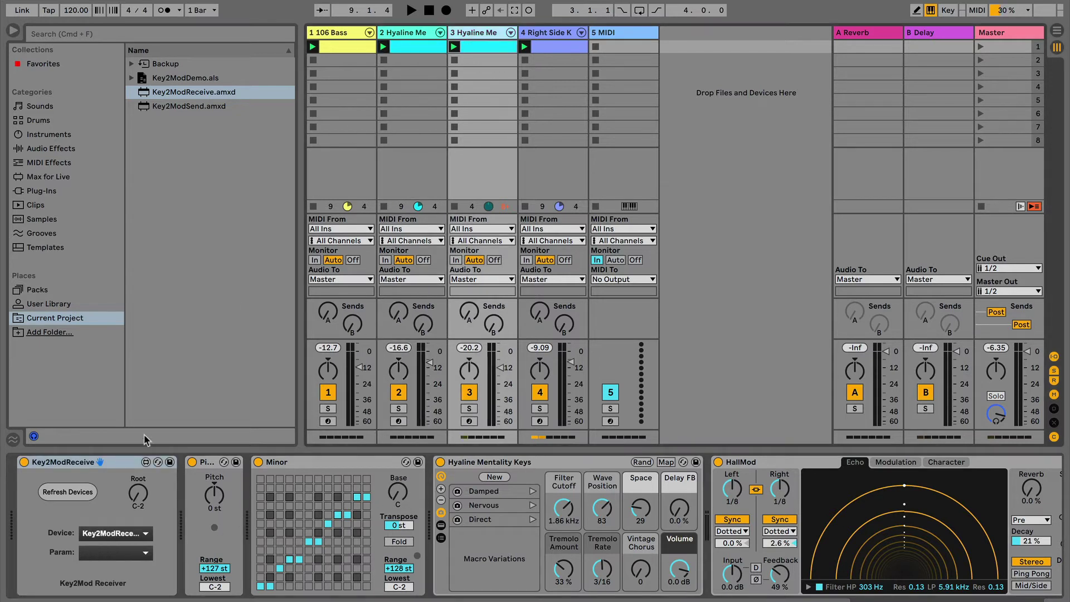
{"action": "left_click", "coordinate": [71, 493]}
{"action": "left_click", "coordinate": [97, 533]}
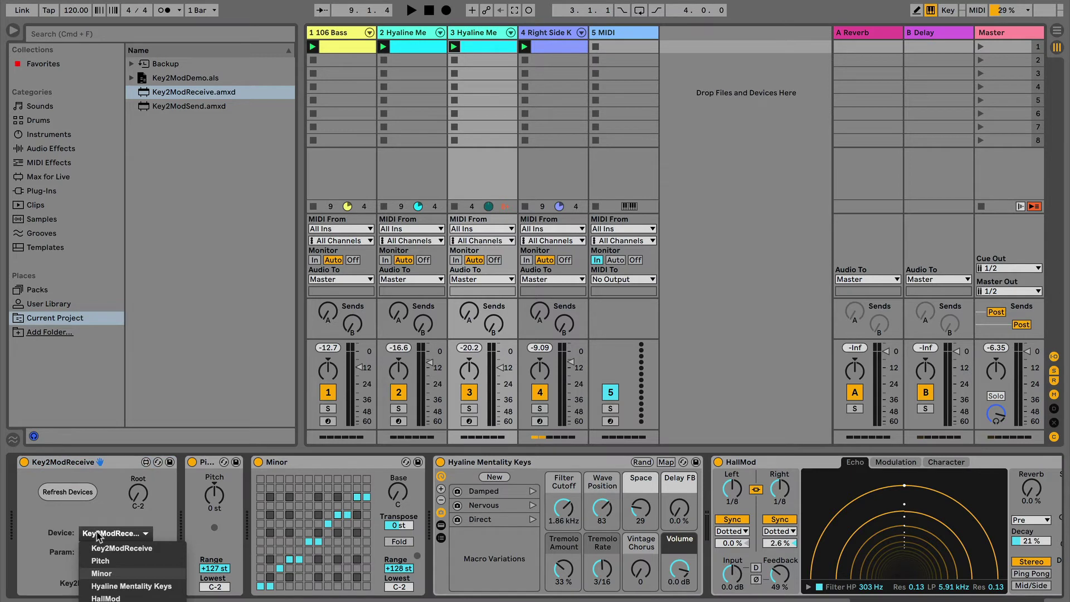
{"action": "left_click", "coordinate": [102, 563]}
{"action": "left_click", "coordinate": [102, 564]}
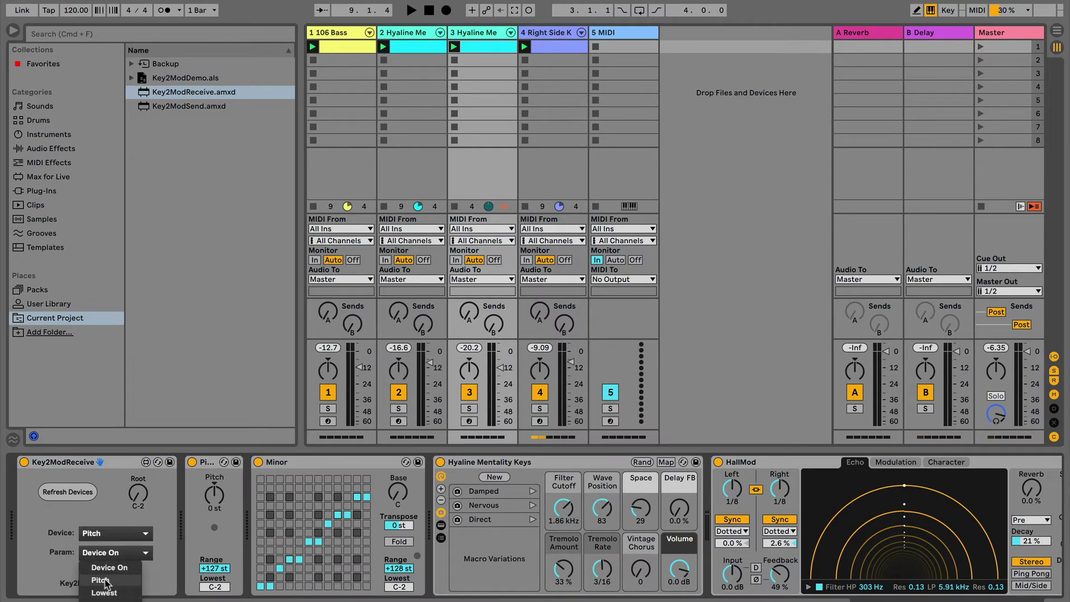
{"action": "left_click", "coordinate": [100, 569]}
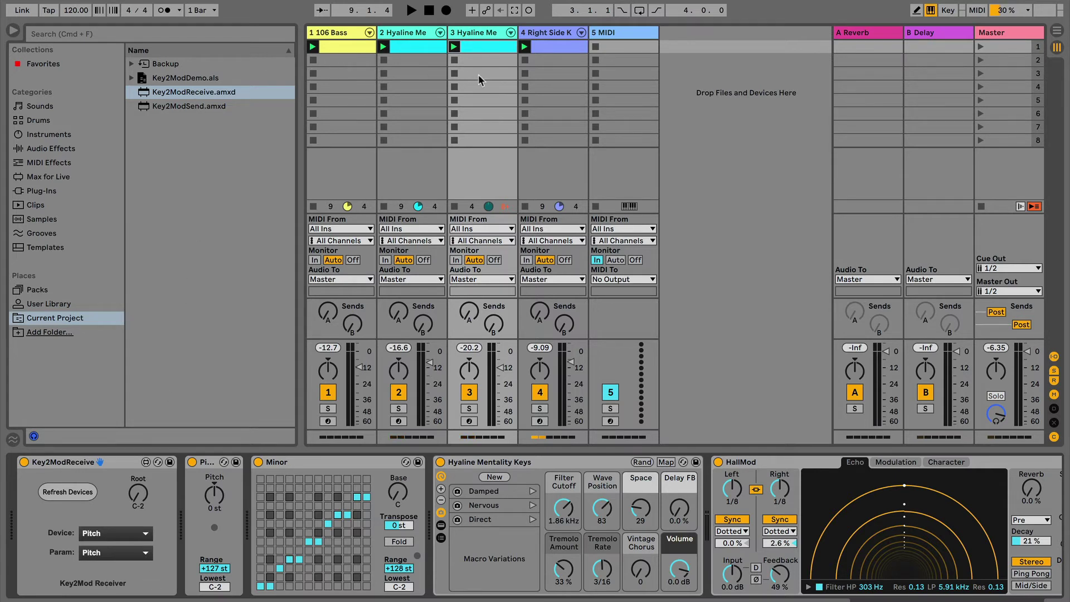
Set the 5 MIDI track's monitoring to In and add the Key2ModSend device after its MIDI Monitor
{"action": "left_click", "coordinate": [635, 35]}
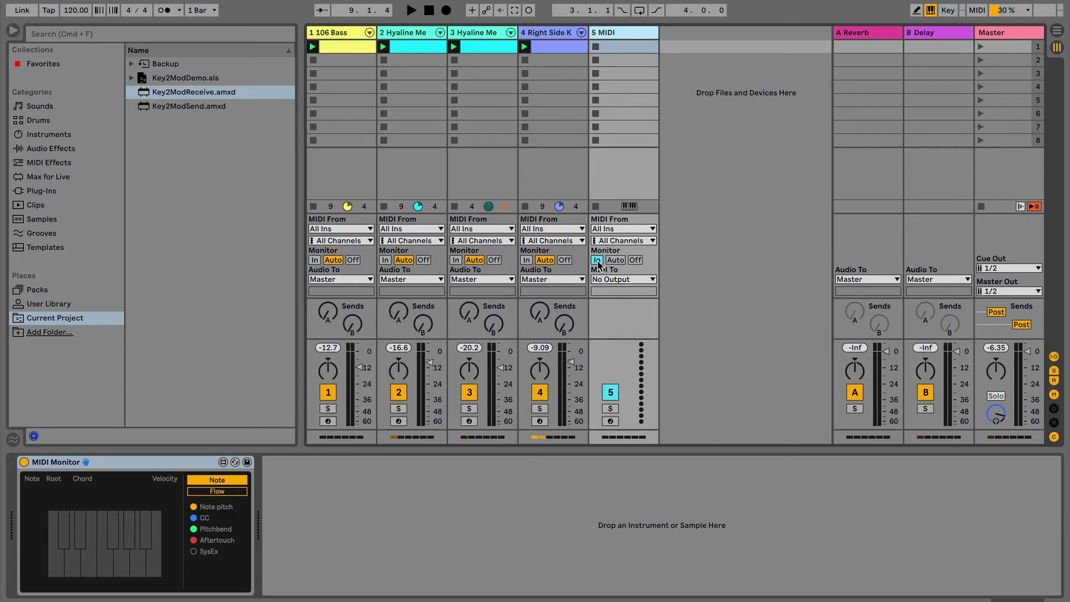
{"action": "left_click", "coordinate": [616, 260]}
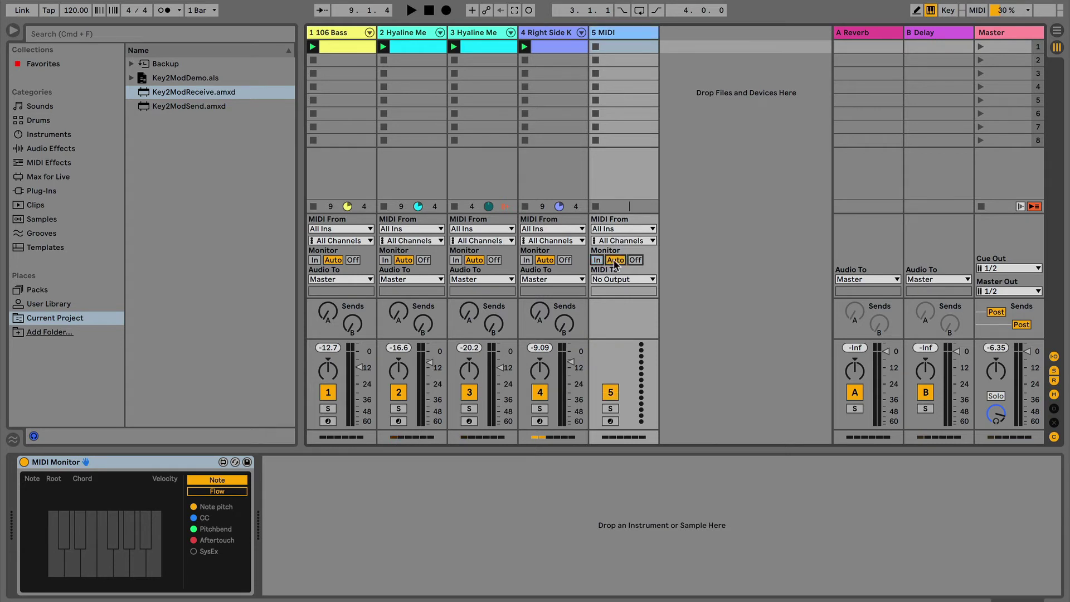
{"action": "left_click", "coordinate": [611, 422]}
{"action": "left_click", "coordinate": [610, 422]}
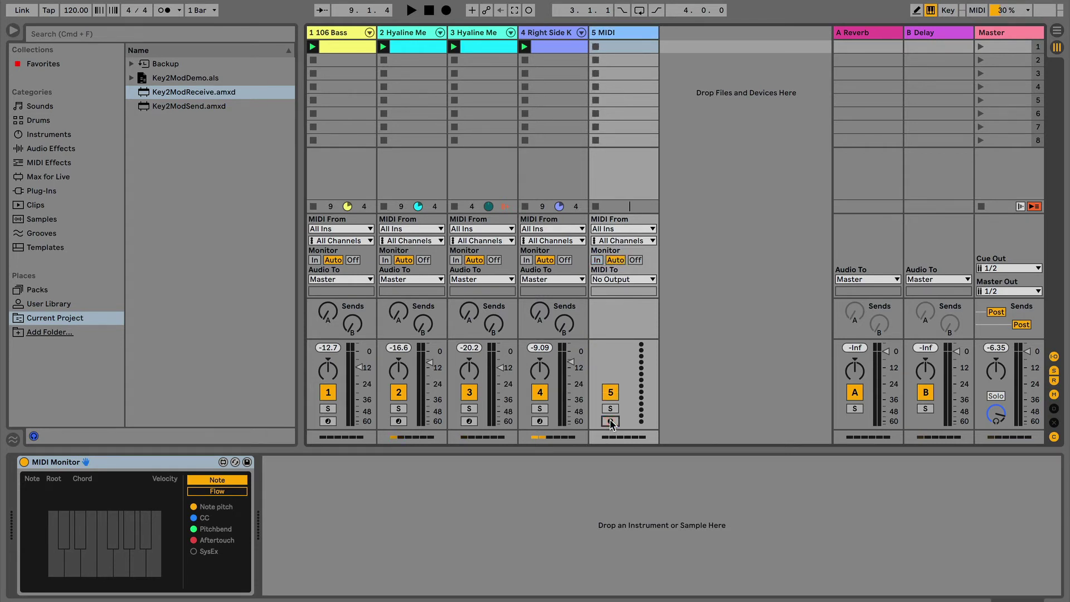
{"action": "left_click", "coordinate": [598, 262]}
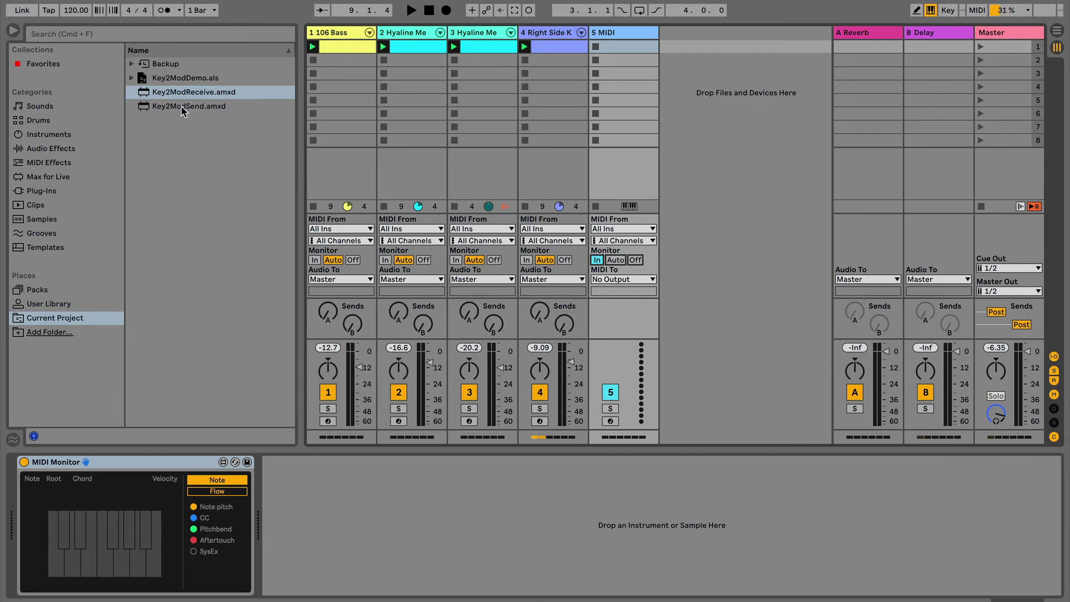
{"action": "left_click_drag", "start_coordinate": [183, 111], "coordinate": [306, 514]}
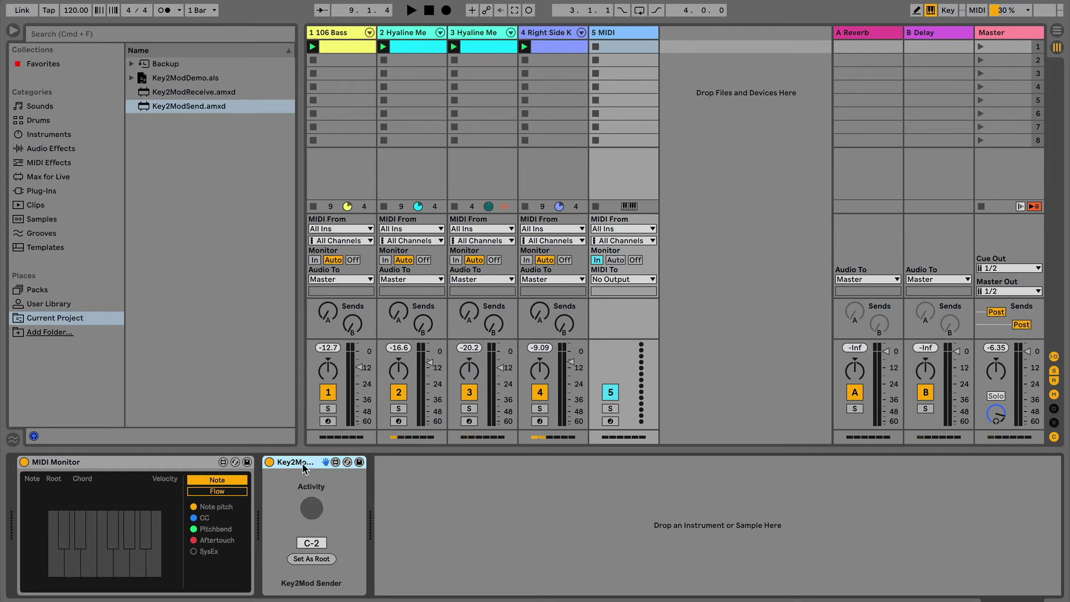
Send a C3 note through the Key2Mod sender, check the receivers on tracks 1 to 3, and set C3 as their root
{"action": "key", "text": "a"}
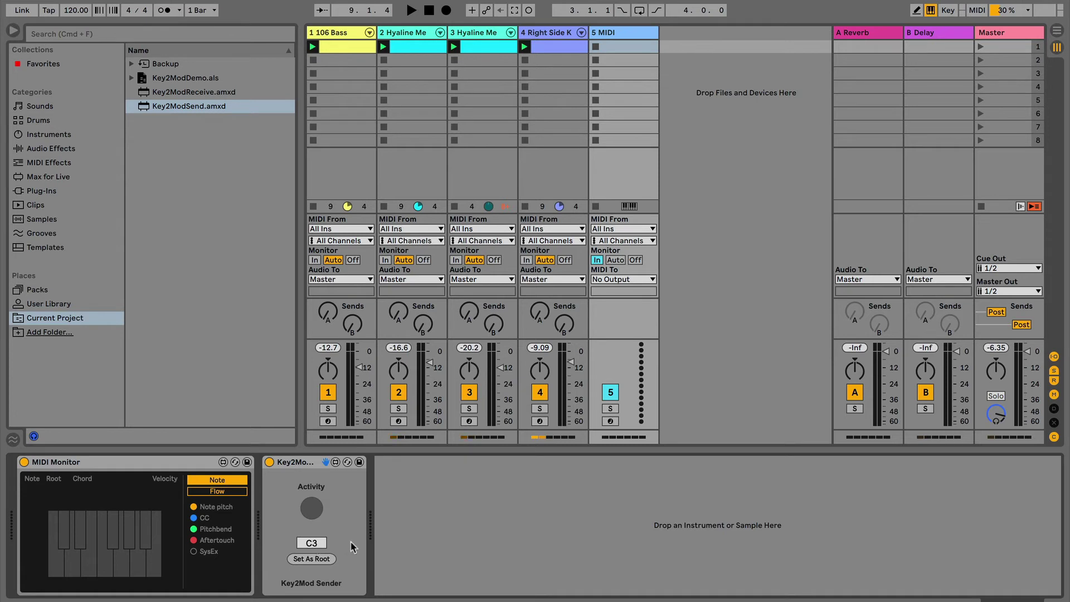
{"action": "left_click", "coordinate": [337, 33]}
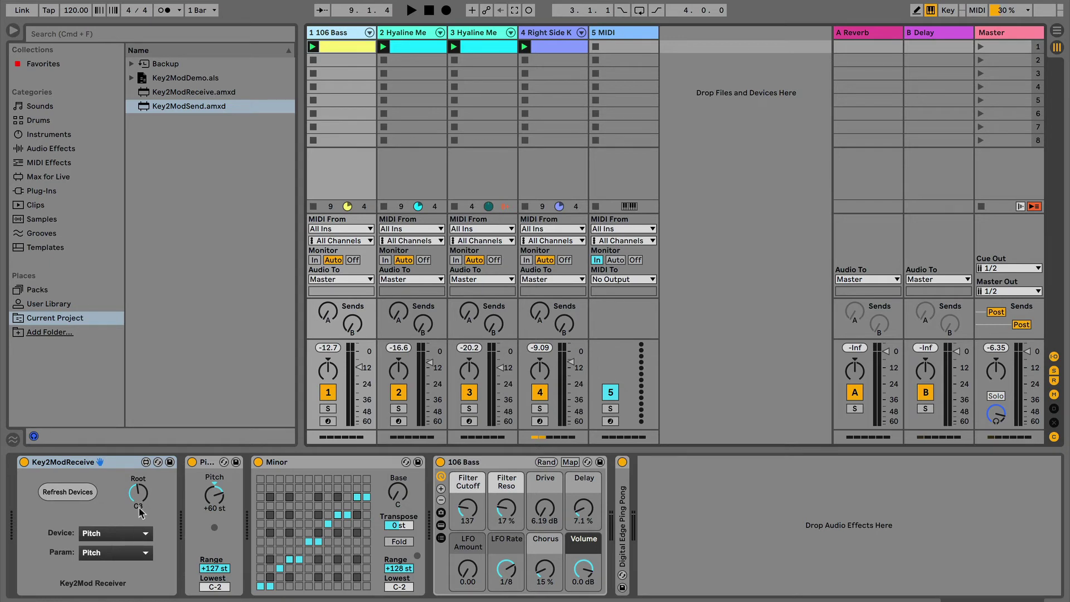
{"action": "left_click", "coordinate": [421, 33]}
{"action": "left_click", "coordinate": [474, 35]}
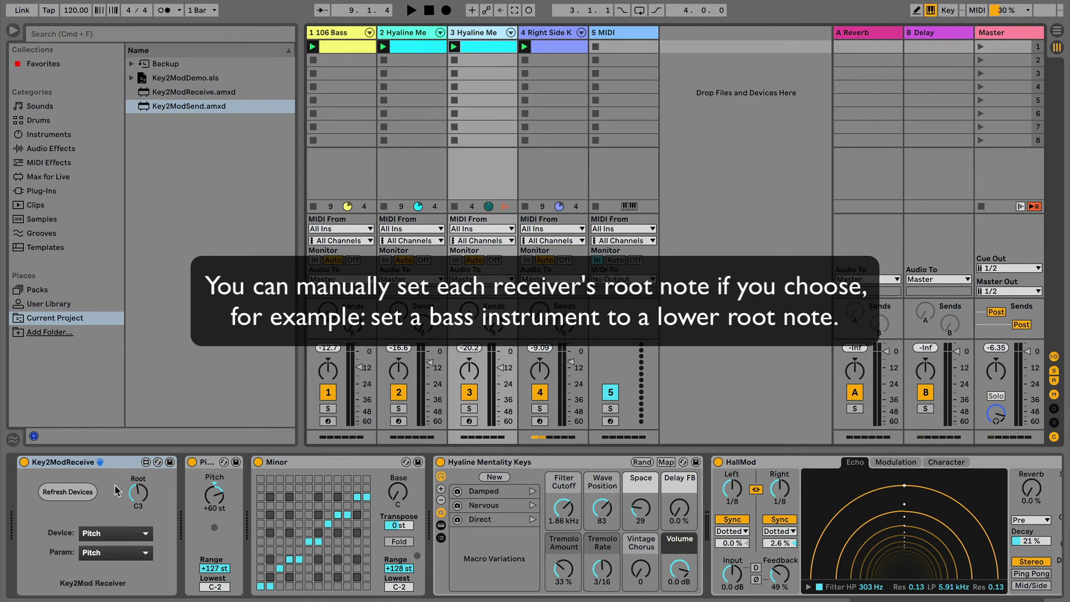
{"action": "left_click", "coordinate": [625, 34]}
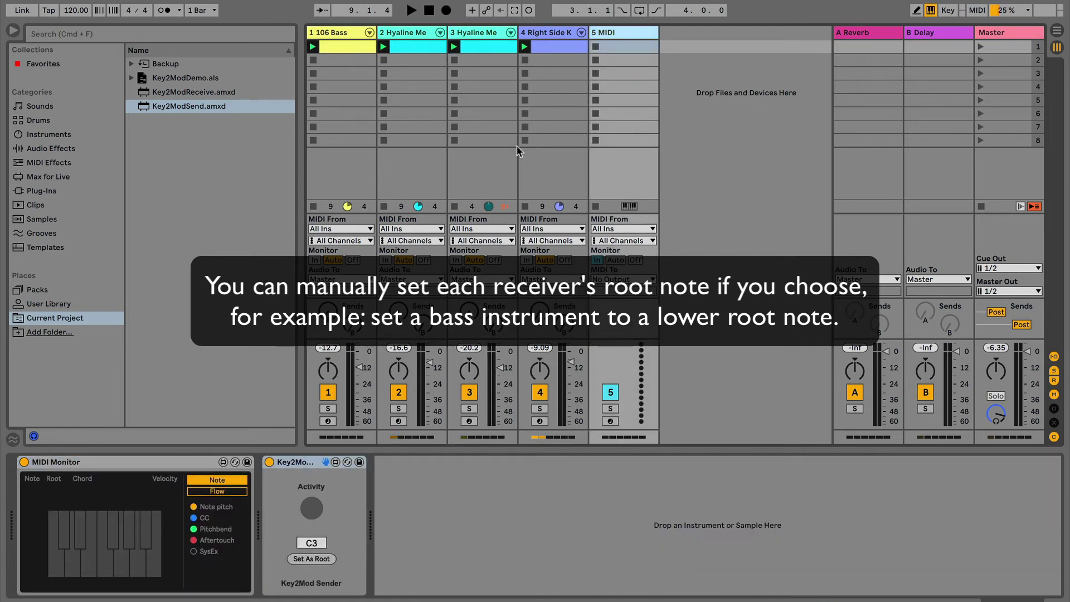
{"action": "left_click", "coordinate": [319, 559]}
{"action": "left_click", "coordinate": [319, 561]}
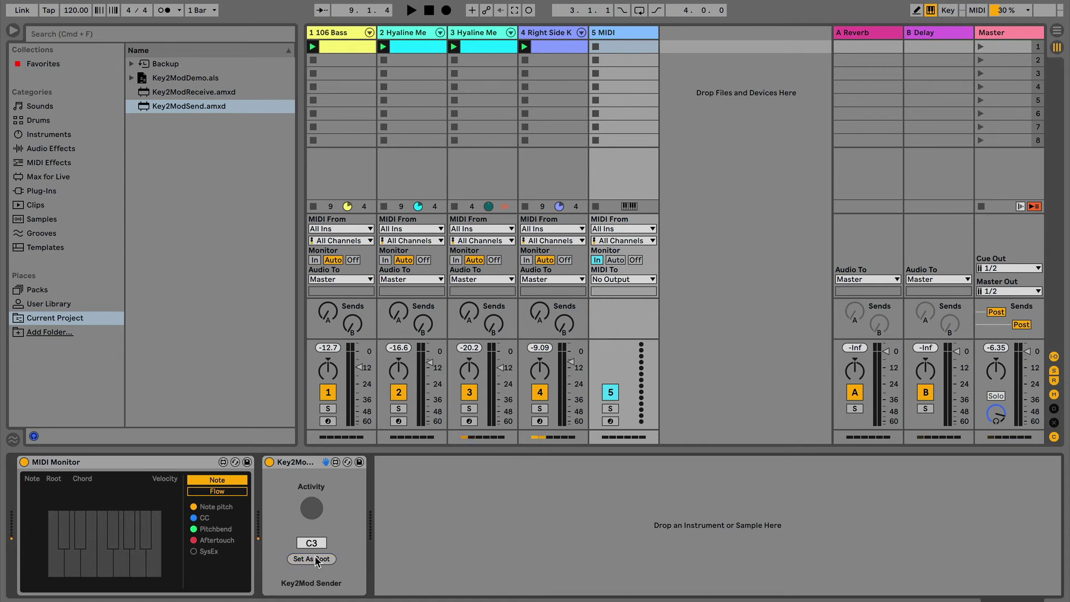
{"action": "left_click", "coordinate": [315, 558]}
Test the Key2Mod sender by playing up through D3, E3 and F3 and back down to C3
{"action": "key", "text": "s"}
{"action": "key", "text": "d"}
{"action": "key", "text": "f"}
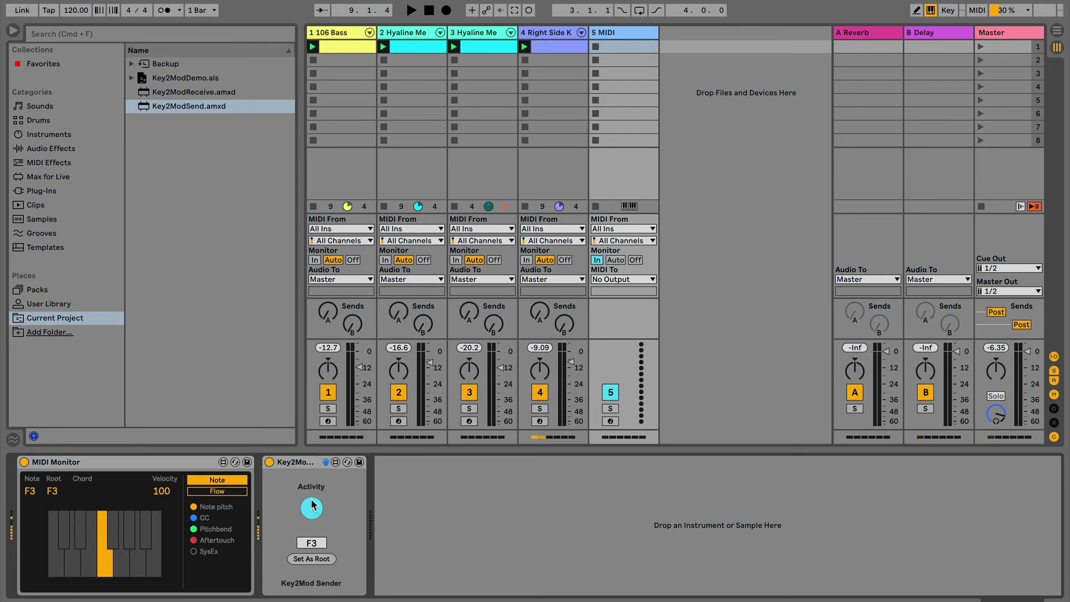
{"action": "key", "text": "d"}
{"action": "key", "text": "s"}
{"action": "key", "text": "a"}
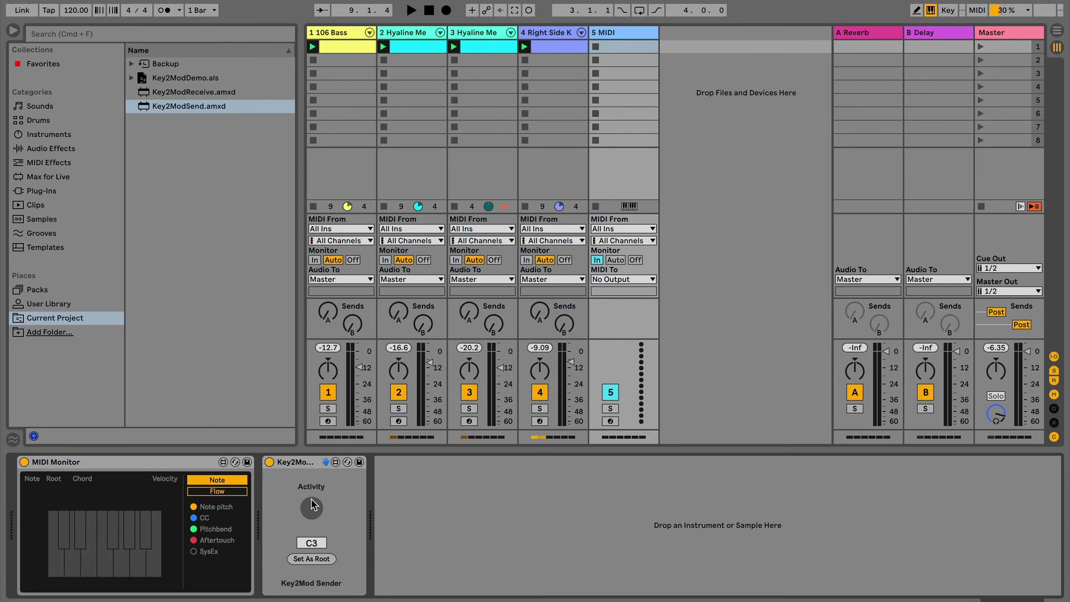
Compare the 106 Bass track's Pitch device value before and after sending an F3 note from the 5 MIDI track
{"action": "left_click", "coordinate": [346, 34]}
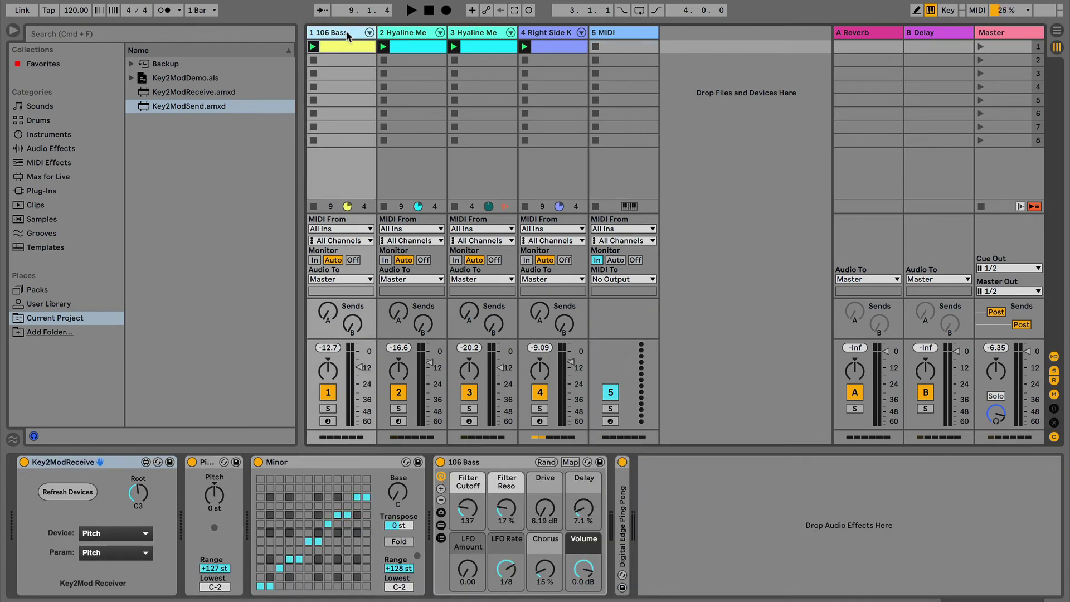
{"action": "left_click", "coordinate": [618, 32]}
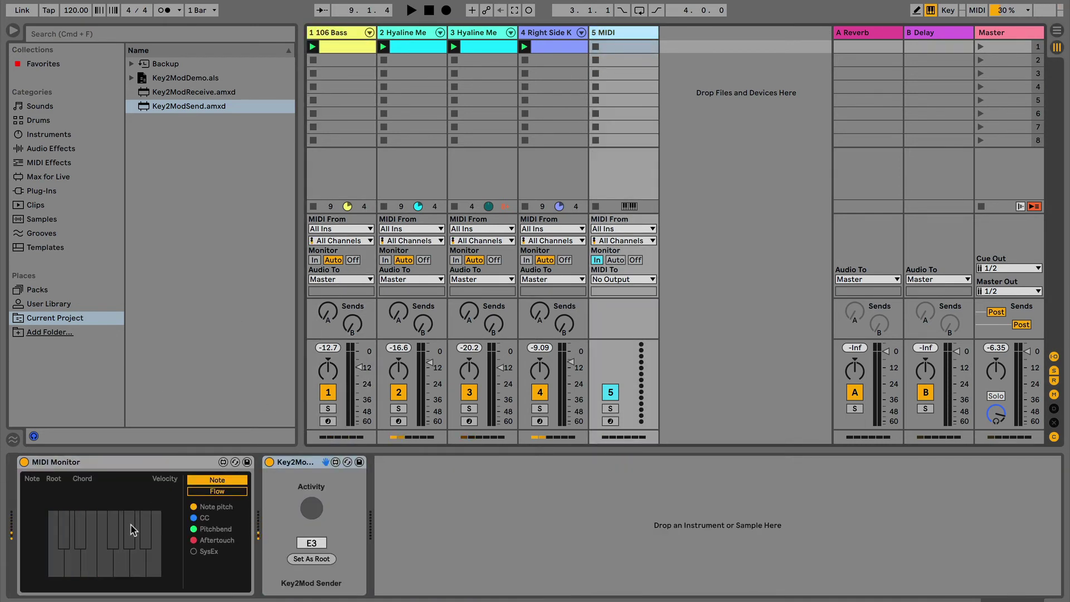
{"action": "key", "text": "f"}
{"action": "left_click", "coordinate": [343, 32]}
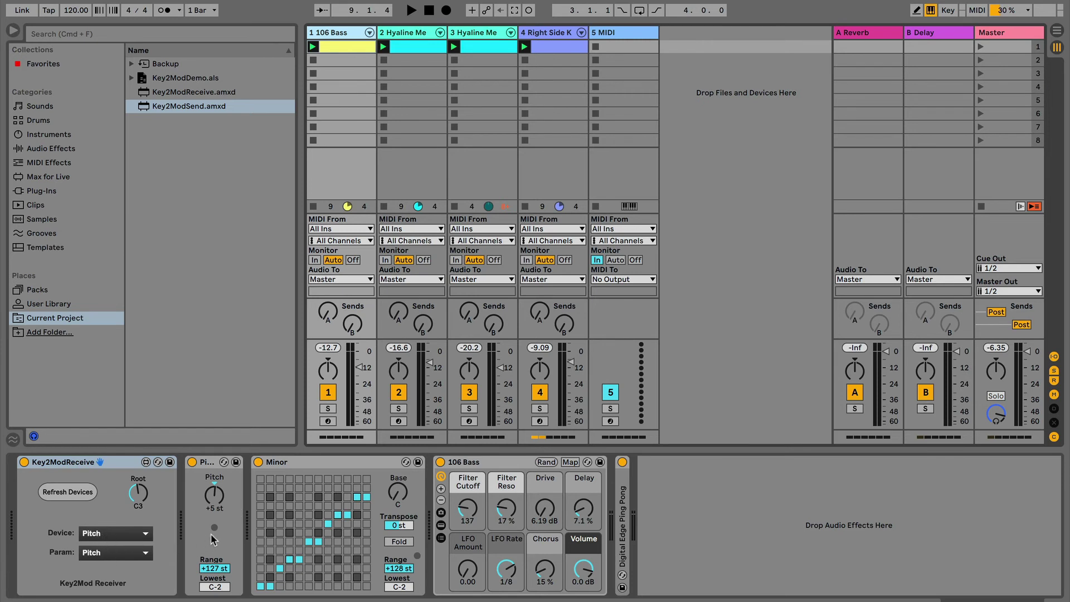
{"action": "mouse_move", "coordinate": [215, 512]}
{"action": "left_mouse_down"}
{"action": "mouse_move", "coordinate": [215, 523]}
{"action": "mouse_move", "coordinate": [215, 507]}
{"action": "left_mouse_up"}
Play the set and transpose it live by sending C3, D#3, F3 and C3 from the 5 MIDI track, then stop playback
{"action": "key", "text": "space"}
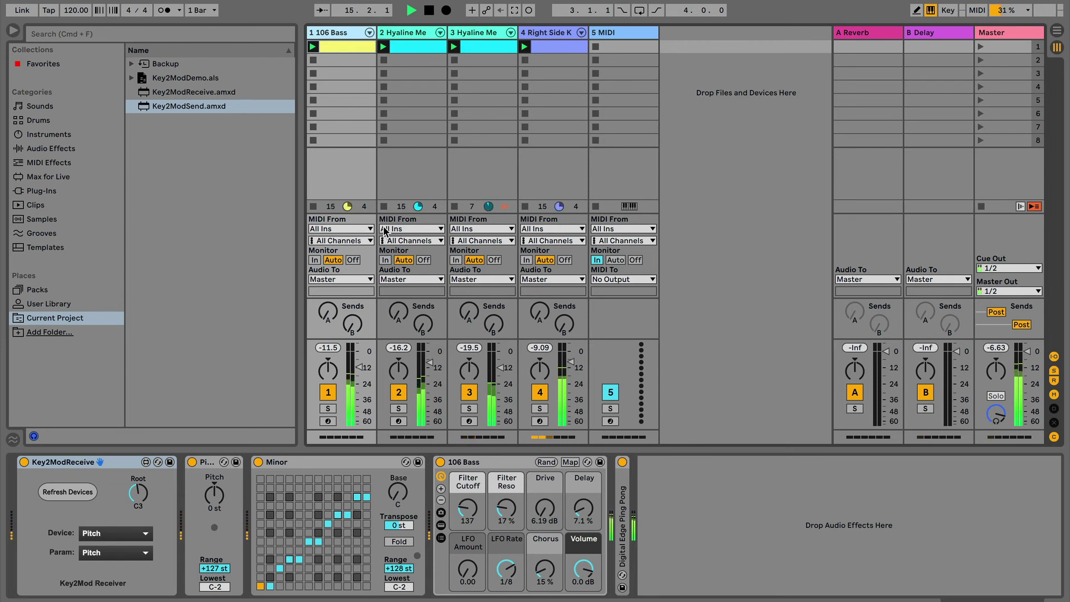
{"action": "key", "text": "space"}
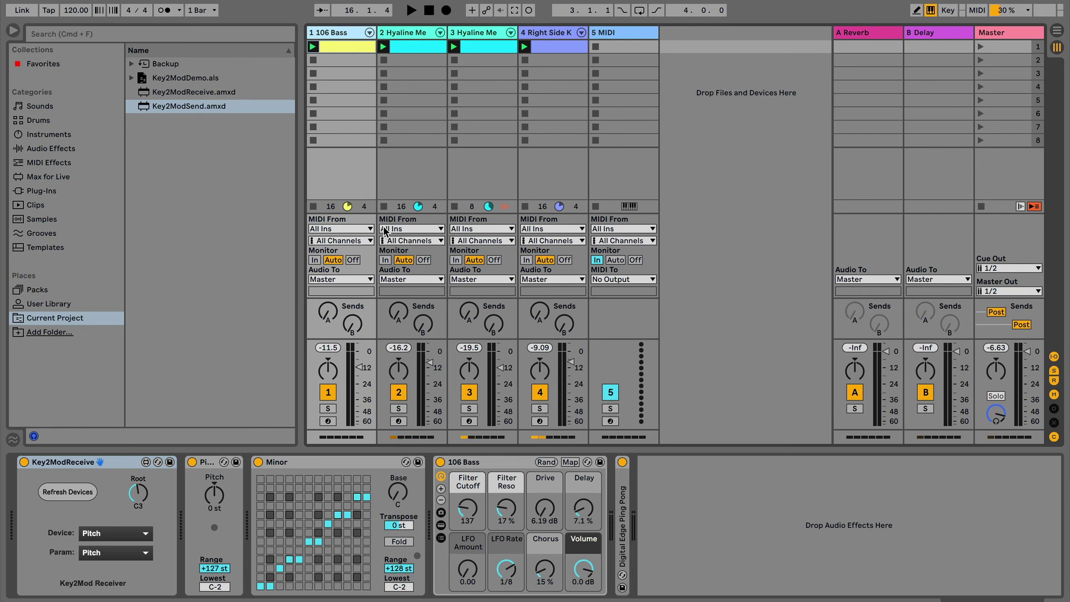
{"action": "key", "text": "space"}
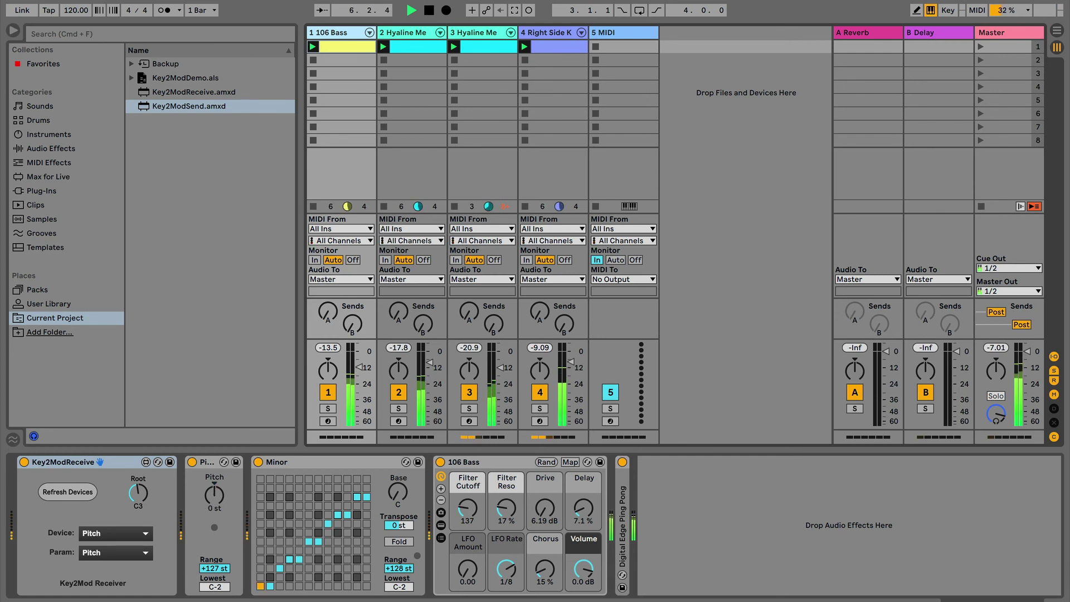
{"action": "left_click", "coordinate": [619, 35]}
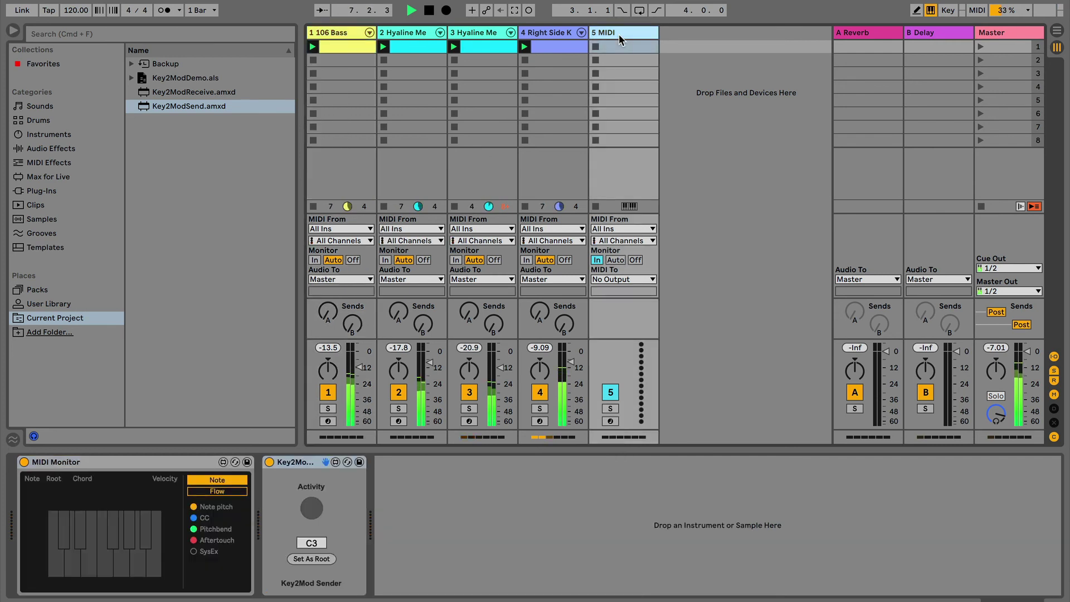
{"action": "key", "text": "a"}
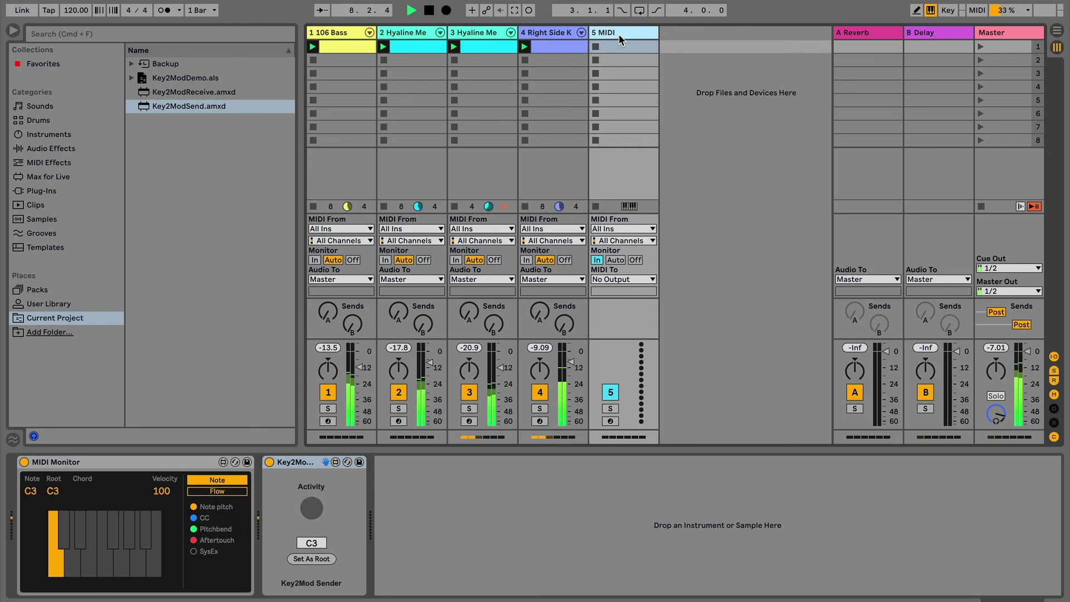
{"action": "key", "text": "e"}
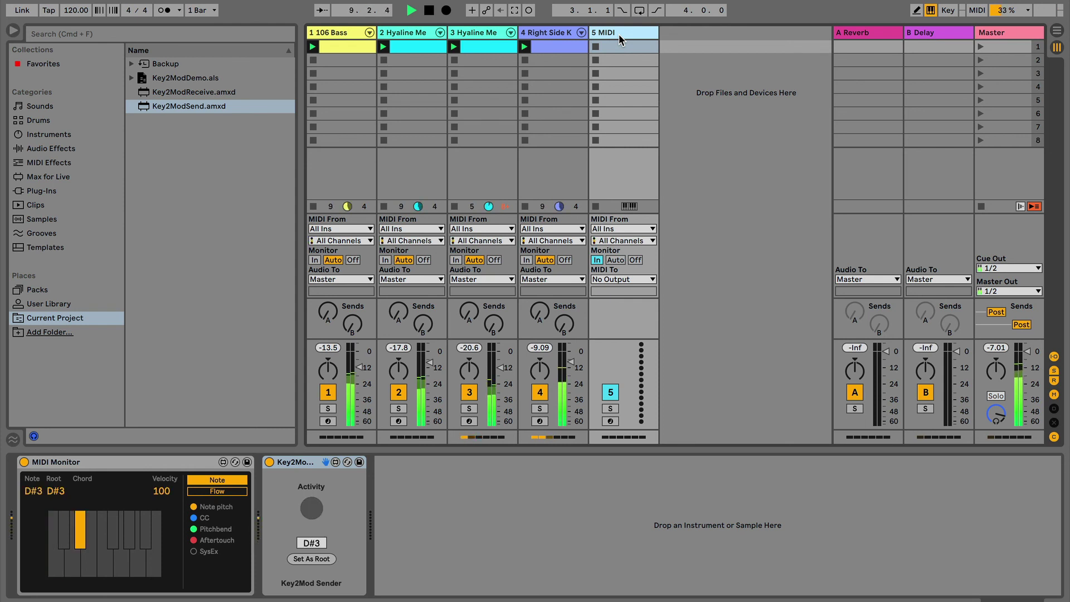
{"action": "key", "text": "f"}
{"action": "key", "text": "a"}
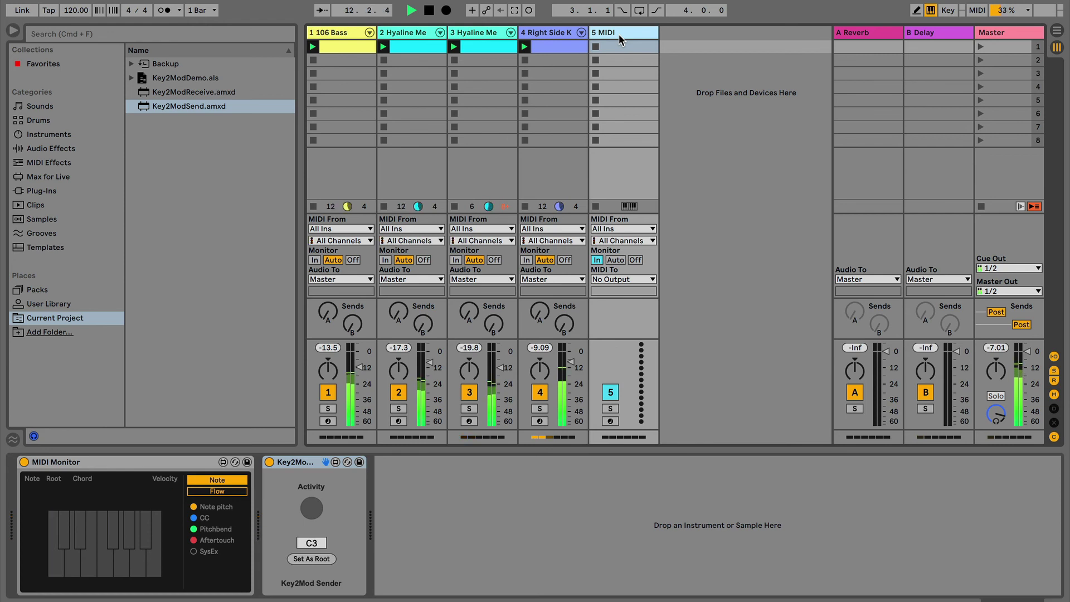
{"action": "key", "text": "space"}
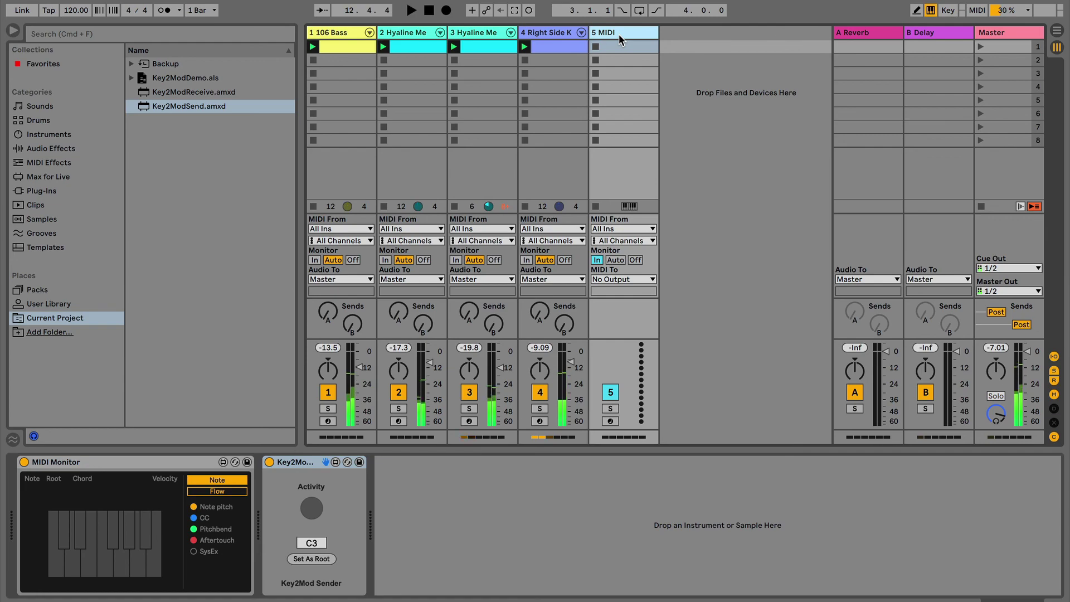